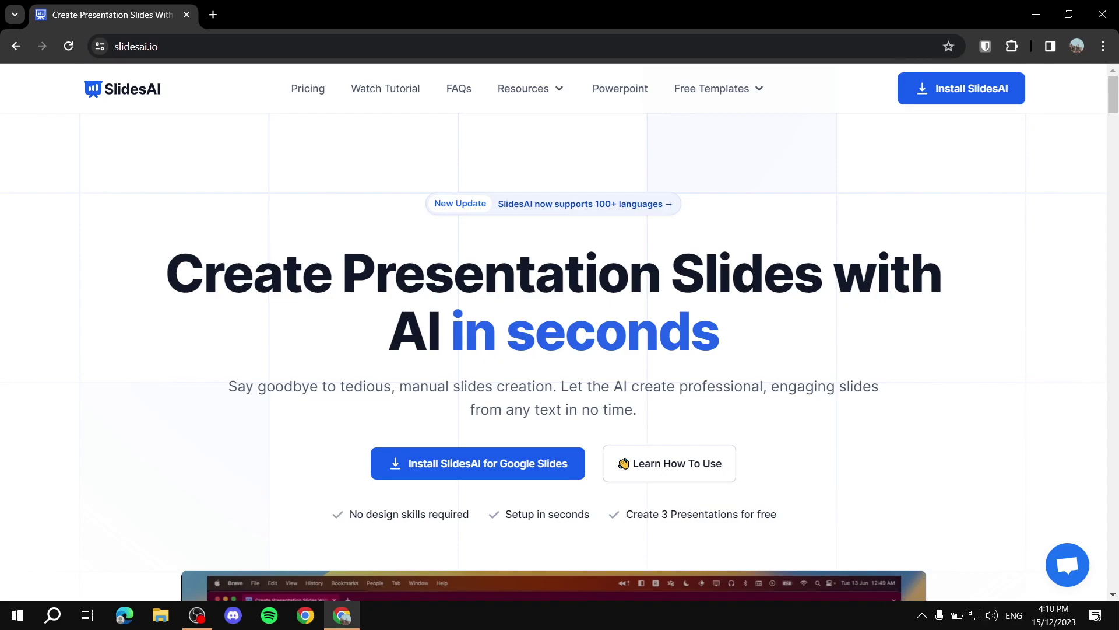
pyautogui.moveTo(166, 273); pyautogui.dragTo(720, 331)
pyautogui.click(719, 331)
pyautogui.moveTo(228, 385); pyautogui.dragTo(639, 409)
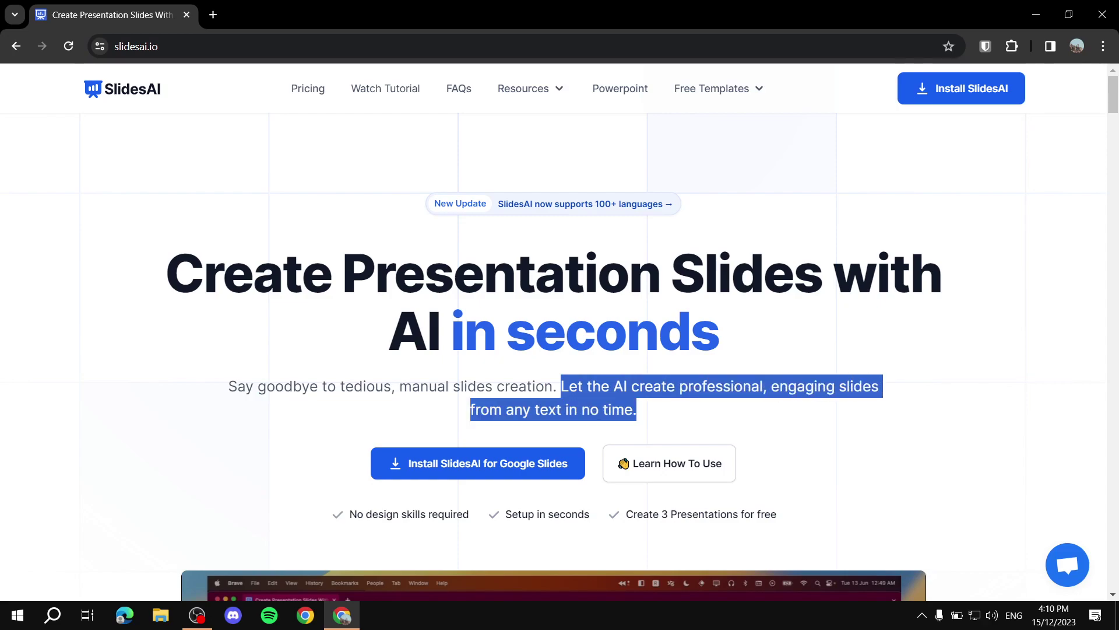
pyautogui.click(638, 409)
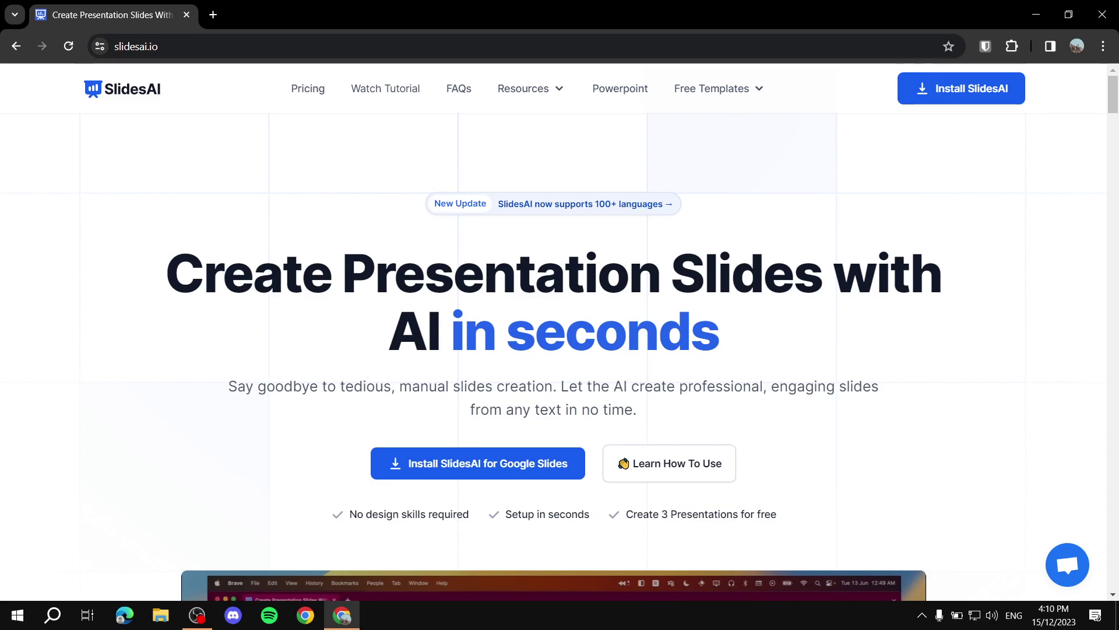
# Examine the prices and monthly limits of the individual plans on the SlidesAI pricing page, then return to the home page
pyautogui.click(308, 88)
pyautogui.scroll(-5, 17, 406)
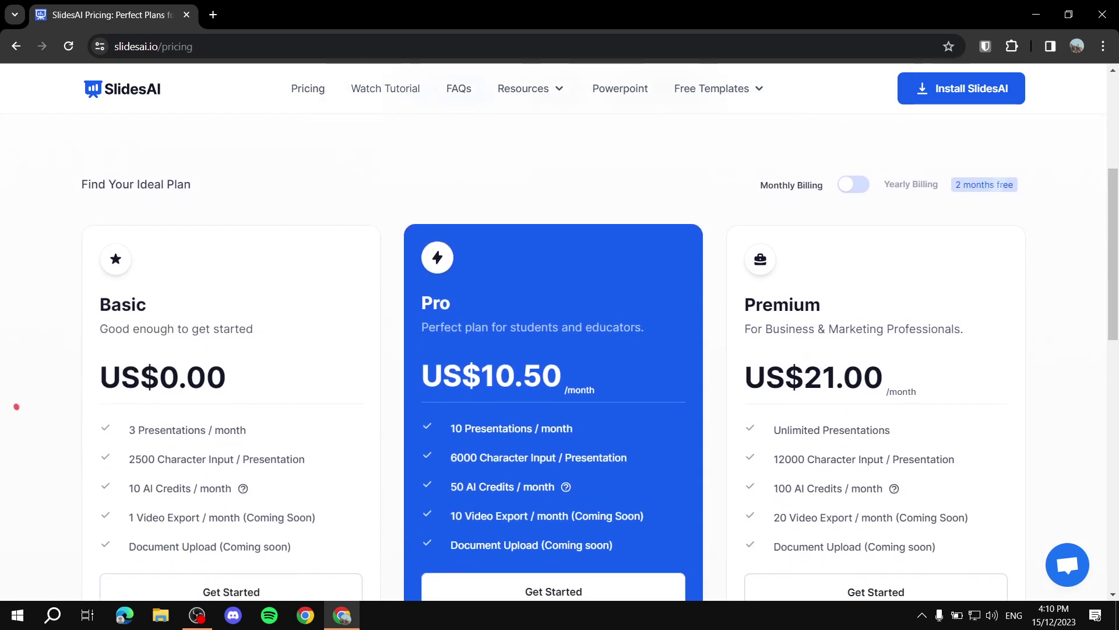
pyautogui.scroll(-1, 19, 439)
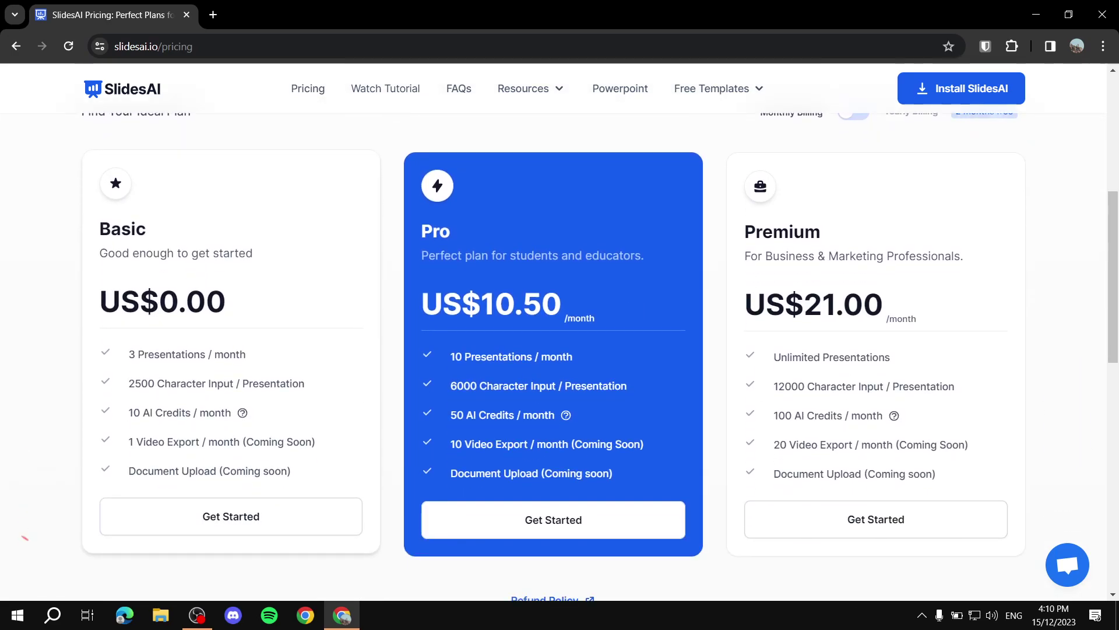
pyautogui.moveTo(128, 353); pyautogui.dragTo(246, 354)
pyautogui.click(245, 354)
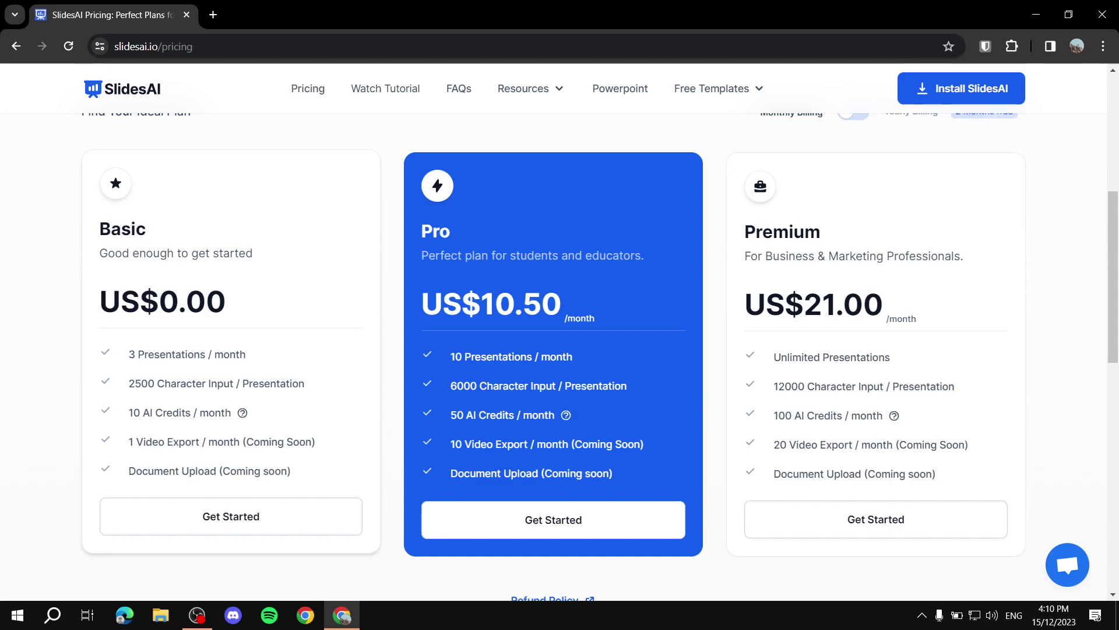
pyautogui.moveTo(128, 383); pyautogui.dragTo(230, 383)
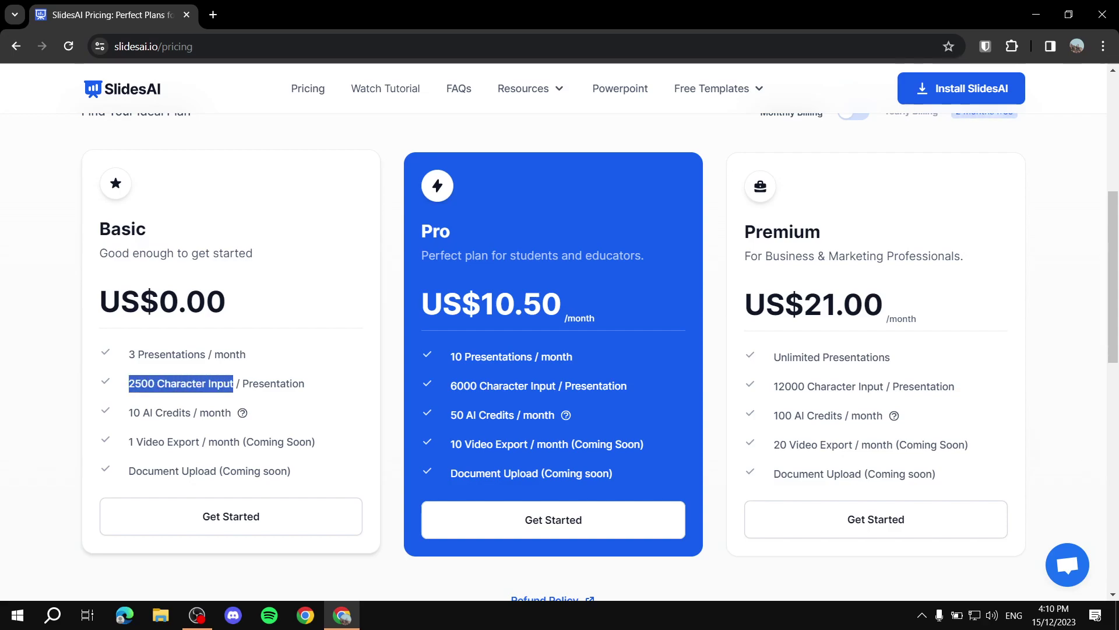
pyautogui.click(233, 383)
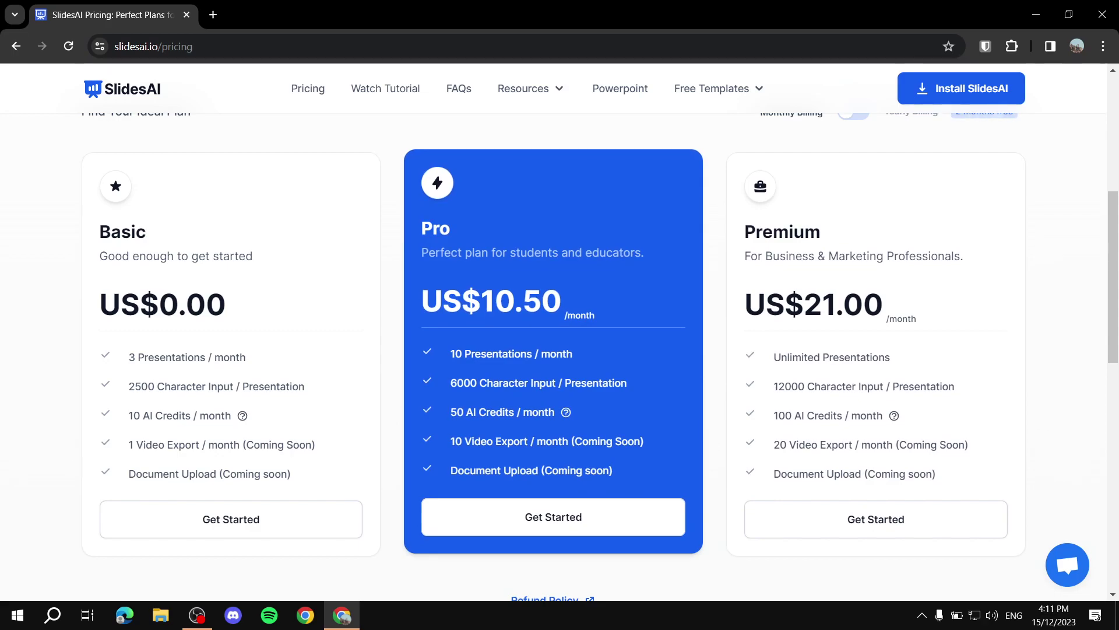
pyautogui.scroll(-6, 553, 331)
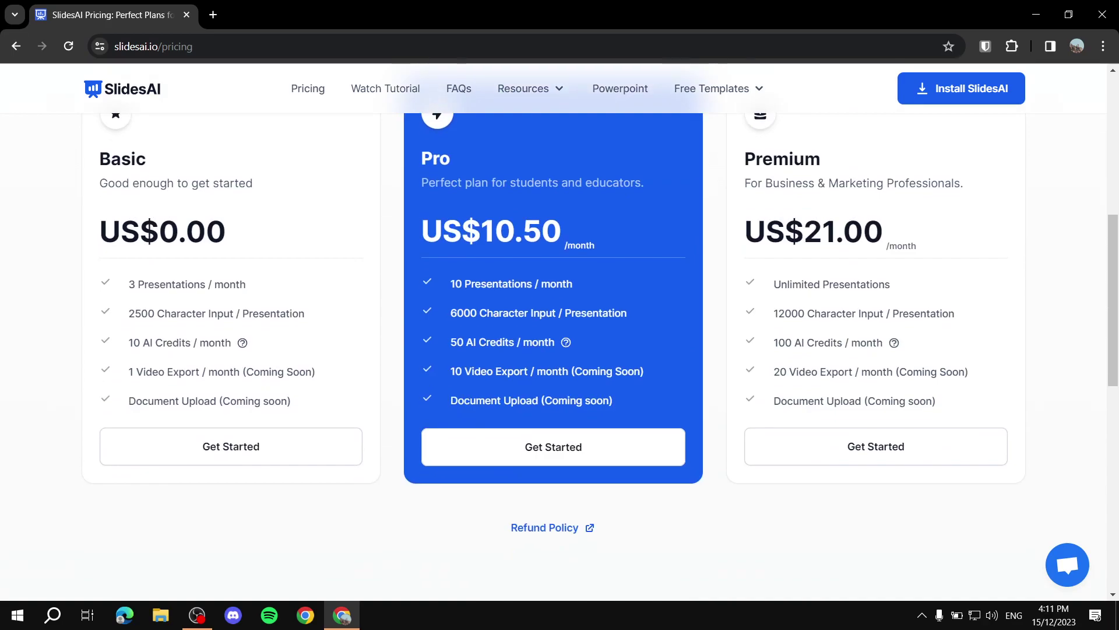
pyautogui.scroll(2, 553, 331)
pyautogui.scroll(-3, 553, 331)
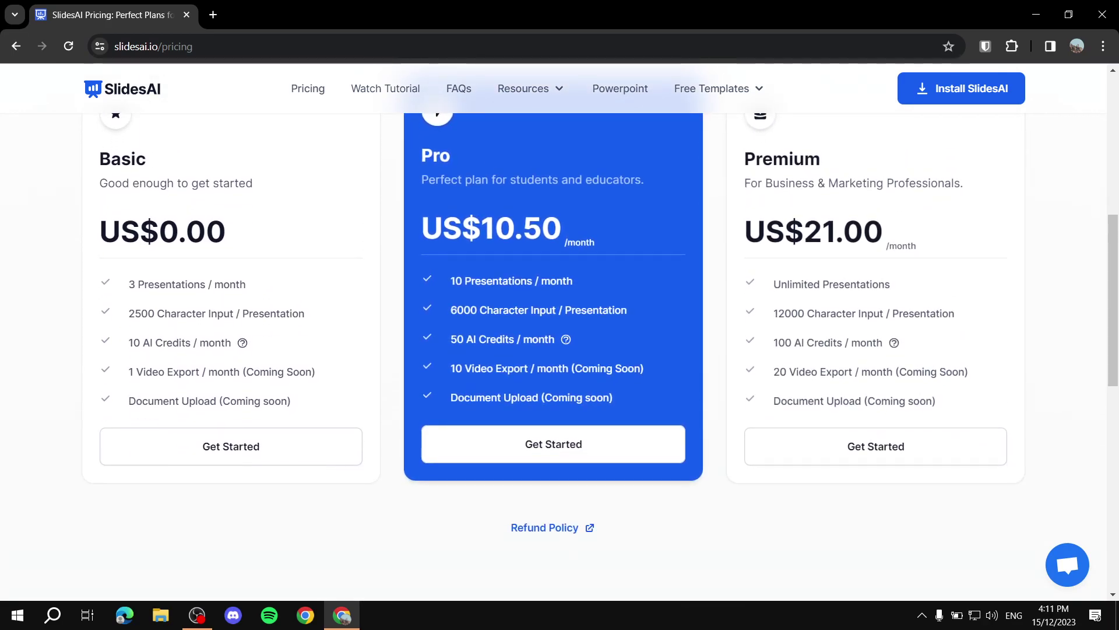
pyautogui.scroll(2, 553, 332)
pyautogui.scroll(5, 560, 332)
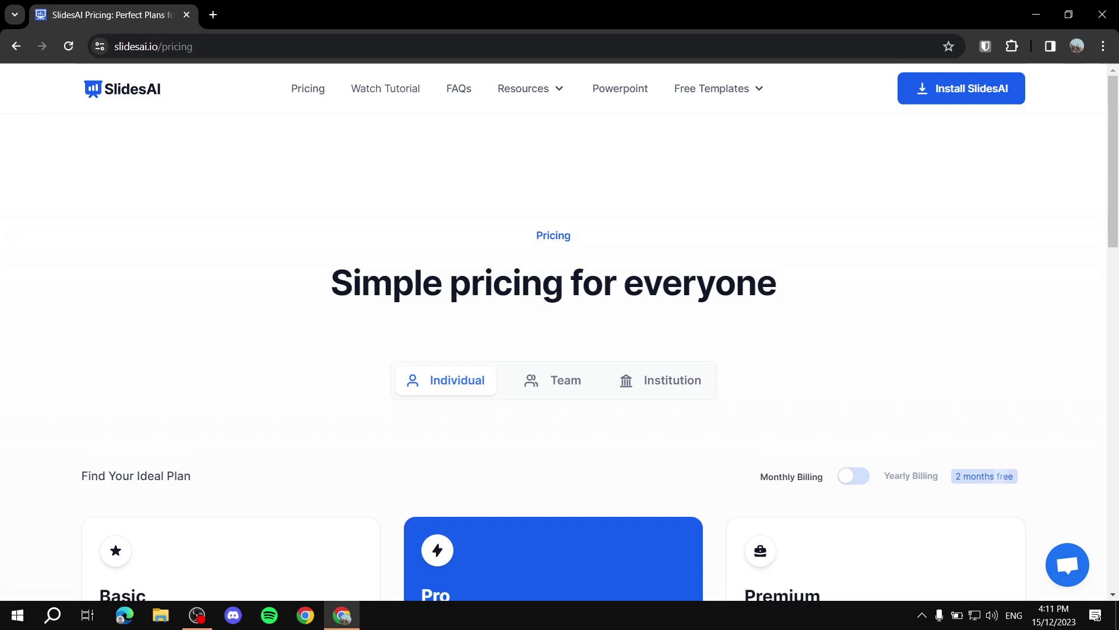
pyautogui.hotkey('alt', 'Left')
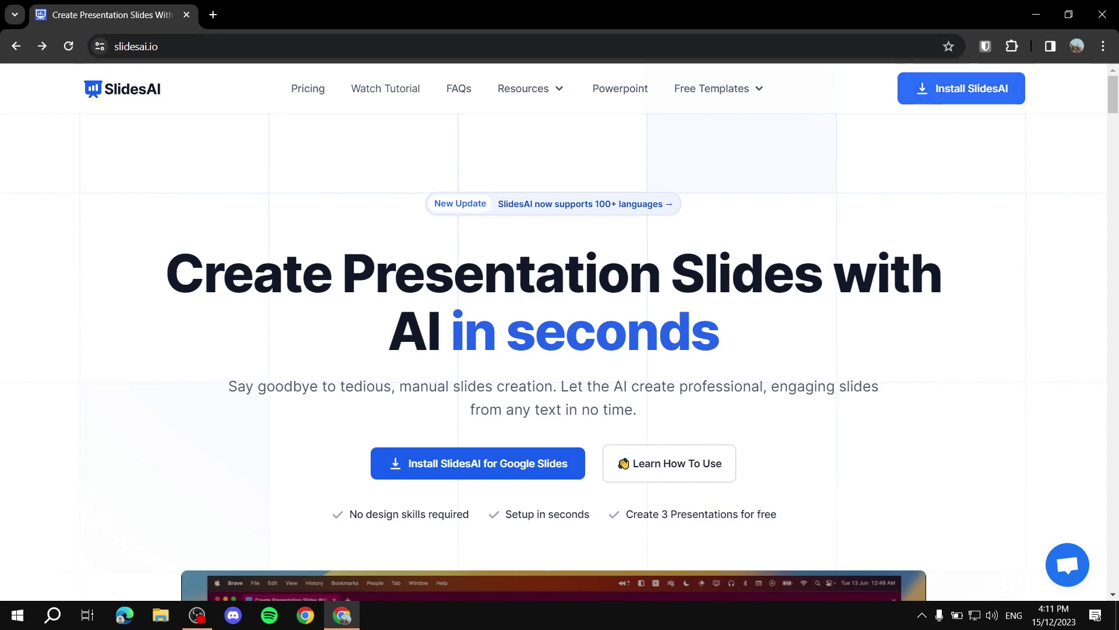
# Install the SlidesAI.io add-on from the Google Workspace Marketplace with the signed-in Google account, finish its setup dialog and close the listing
pyautogui.click(961, 88)
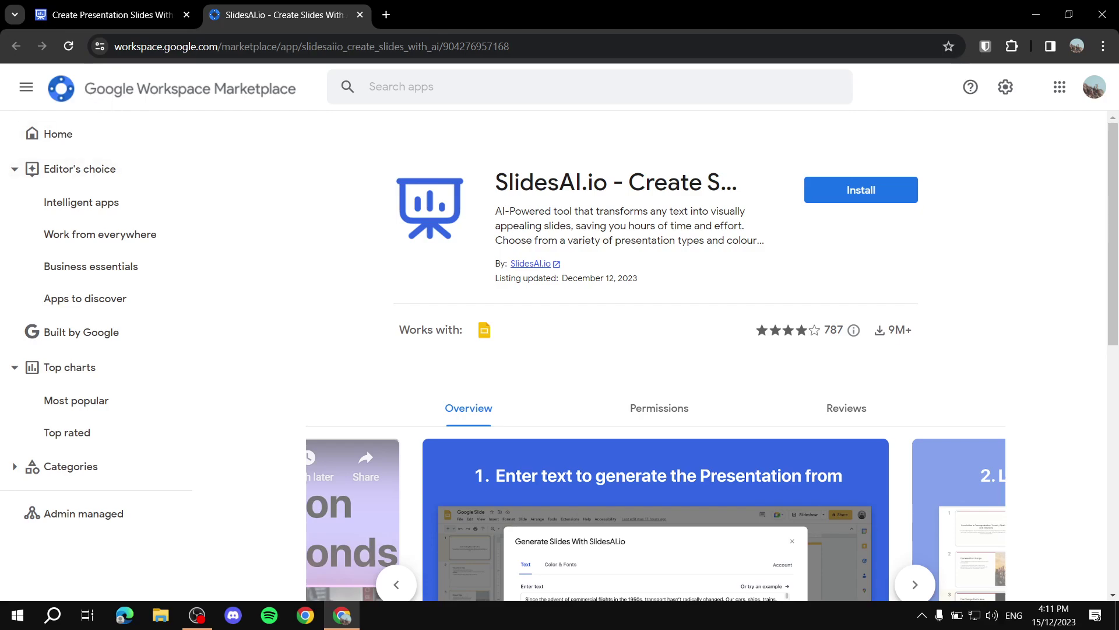
pyautogui.click(861, 189)
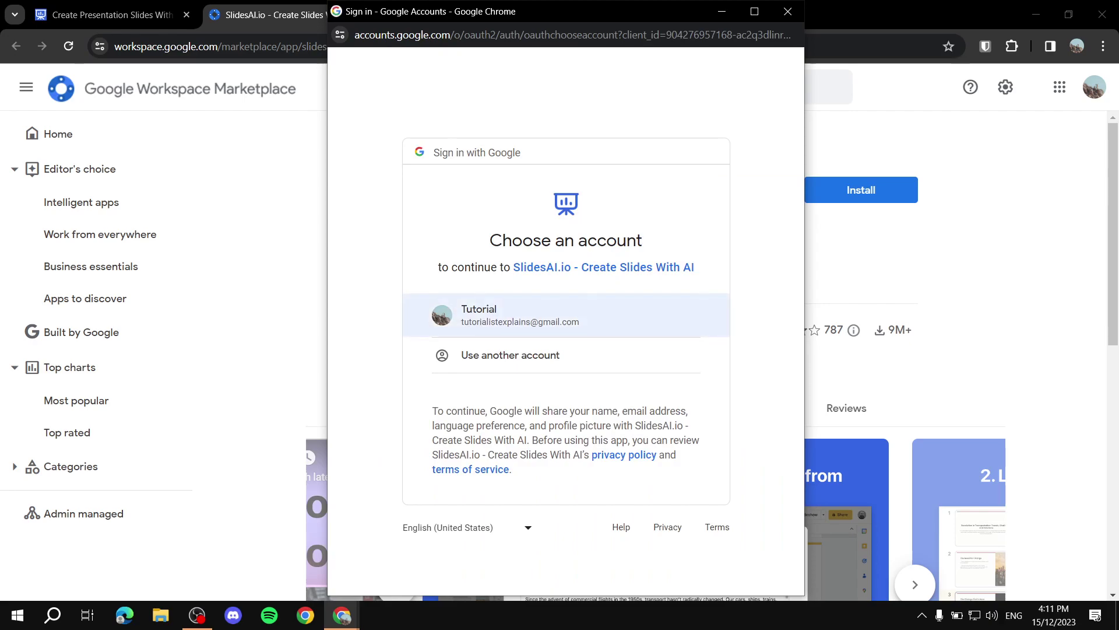
pyautogui.scroll(-3, 560, 320)
pyautogui.click(628, 490)
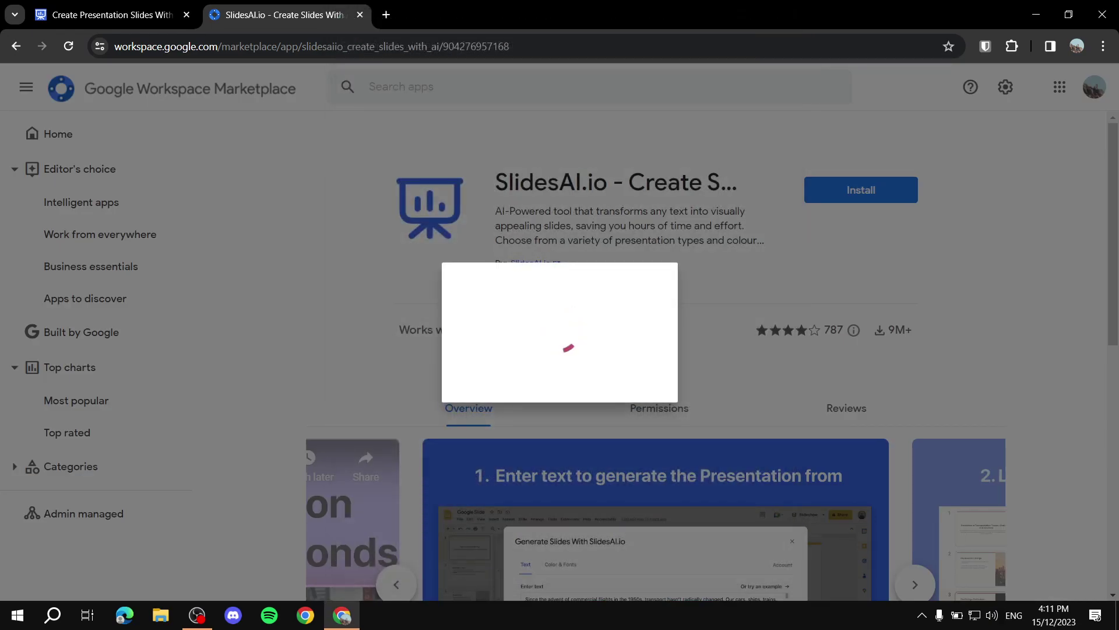
pyautogui.press('Return')
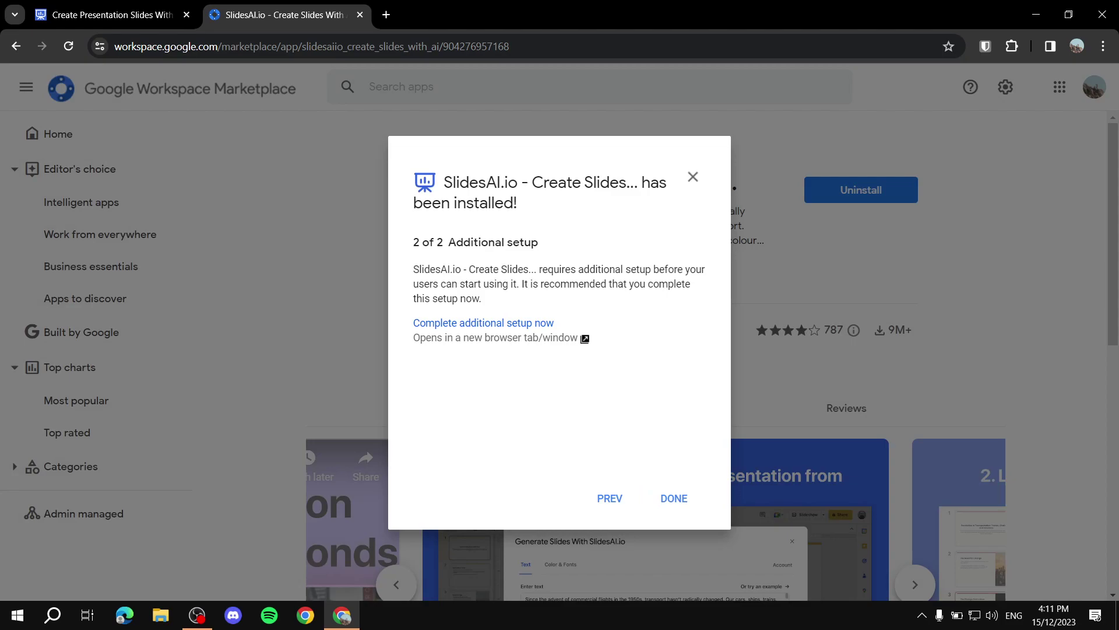
pyautogui.click(674, 498)
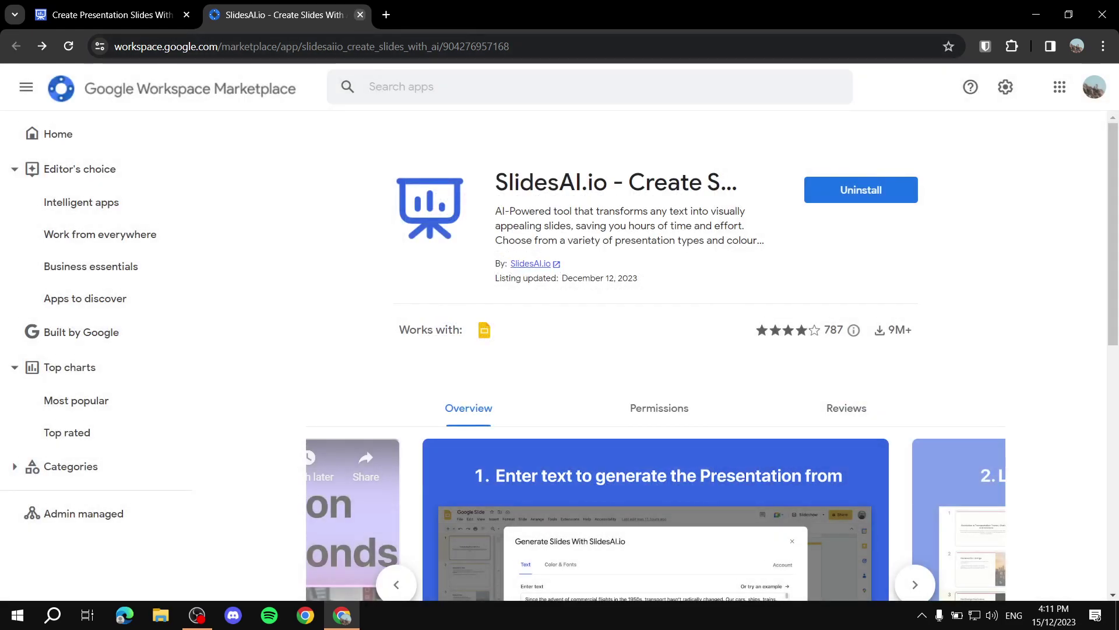
pyautogui.click(360, 15)
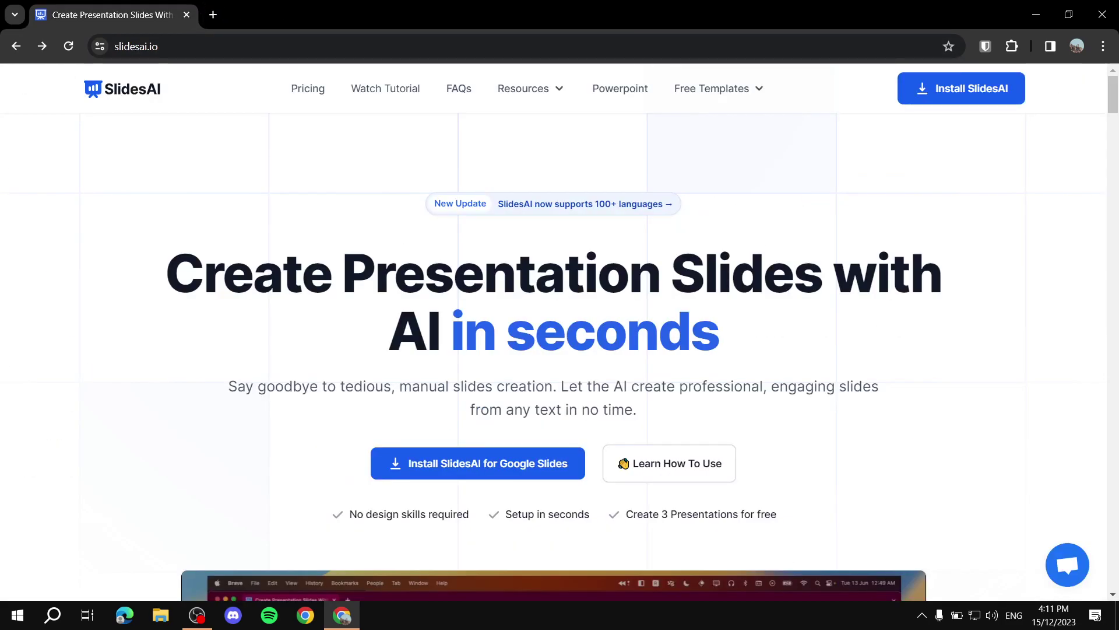
# Switch from the SlidesAI website to Google Slides and create a blank presentation
pyautogui.hotkey('ctrl', 't')
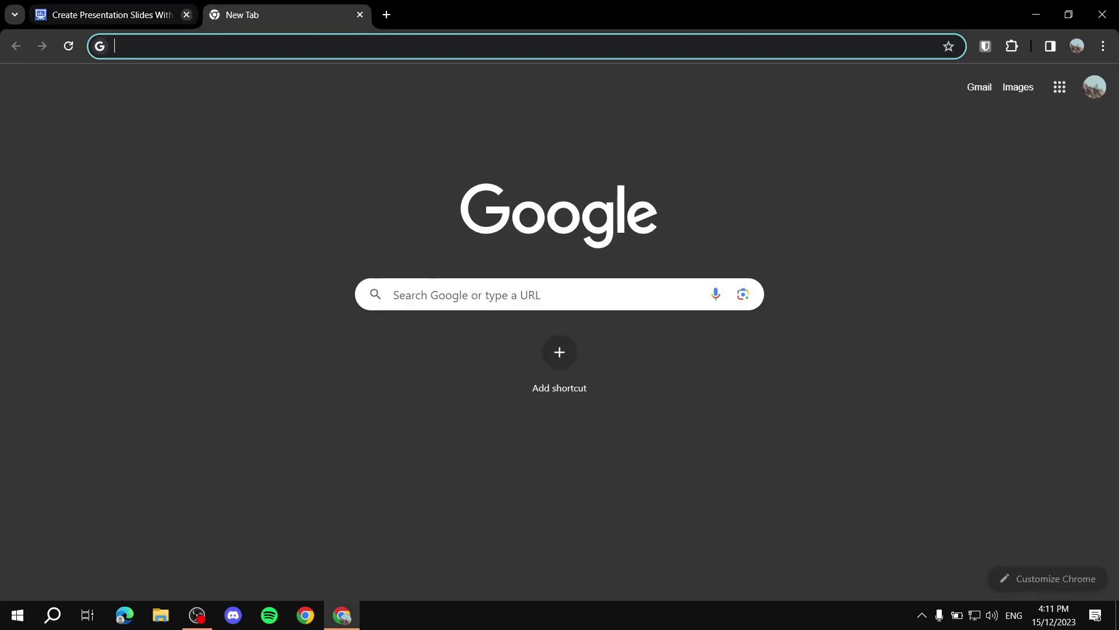
pyautogui.click(187, 15)
pyautogui.click(1059, 87)
pyautogui.scroll(-5, 982, 257)
pyautogui.click(912, 257)
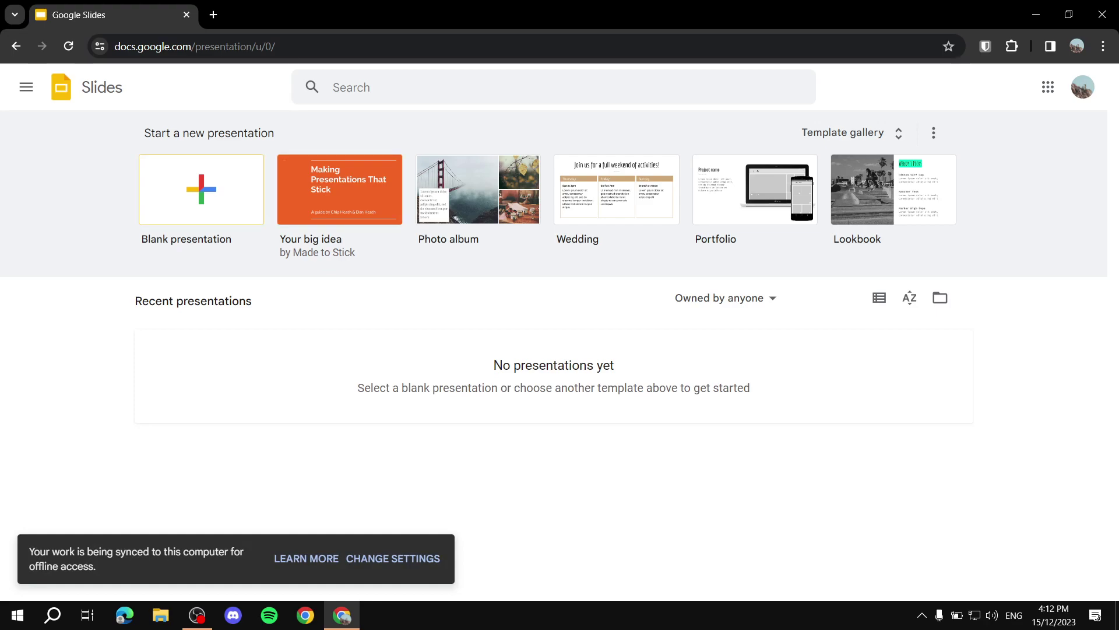
pyautogui.click(201, 189)
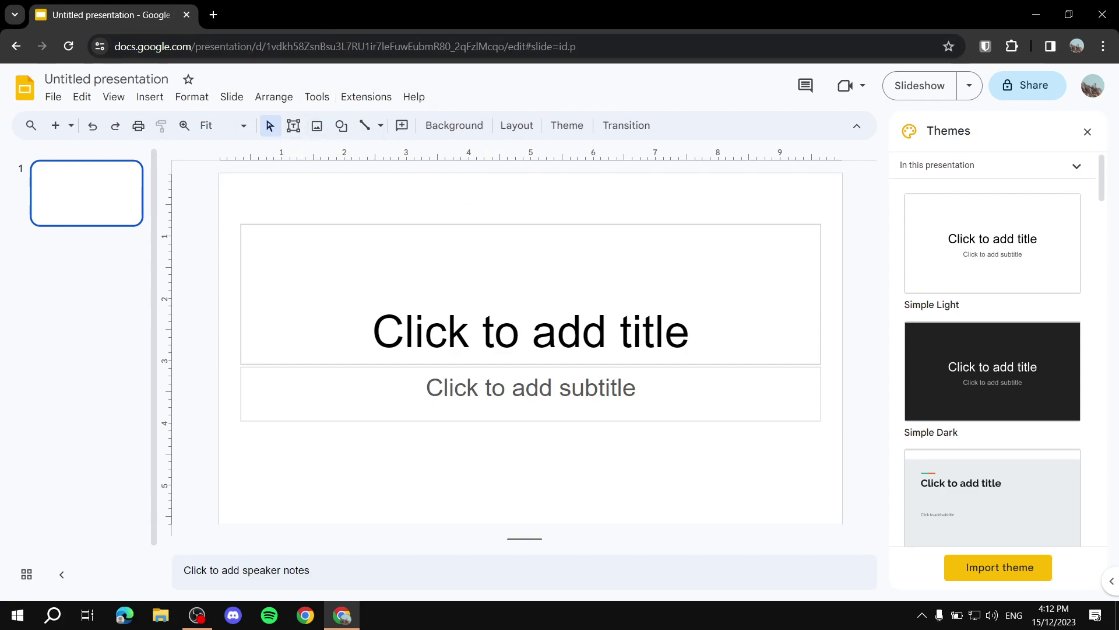
# Open the Generate Slides dialog of the SlidesAI.io add-on in the blank presentation
pyautogui.click(365, 96)
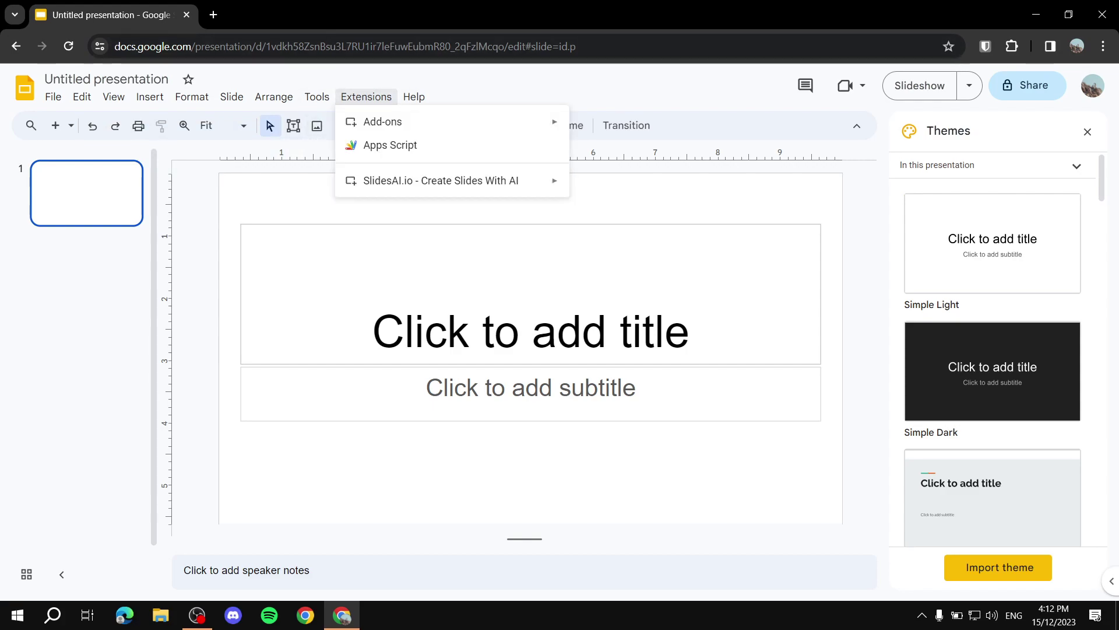
pyautogui.moveTo(441, 181)
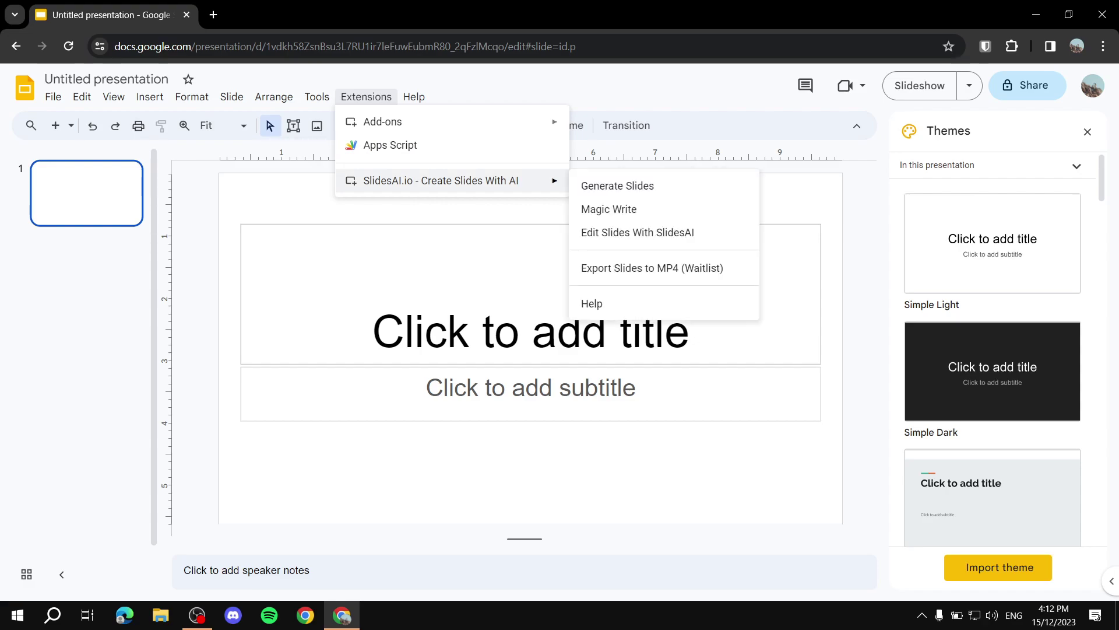
pyautogui.press('Left')
pyautogui.press('Right')
pyautogui.press('Down')
pyautogui.press('Return')
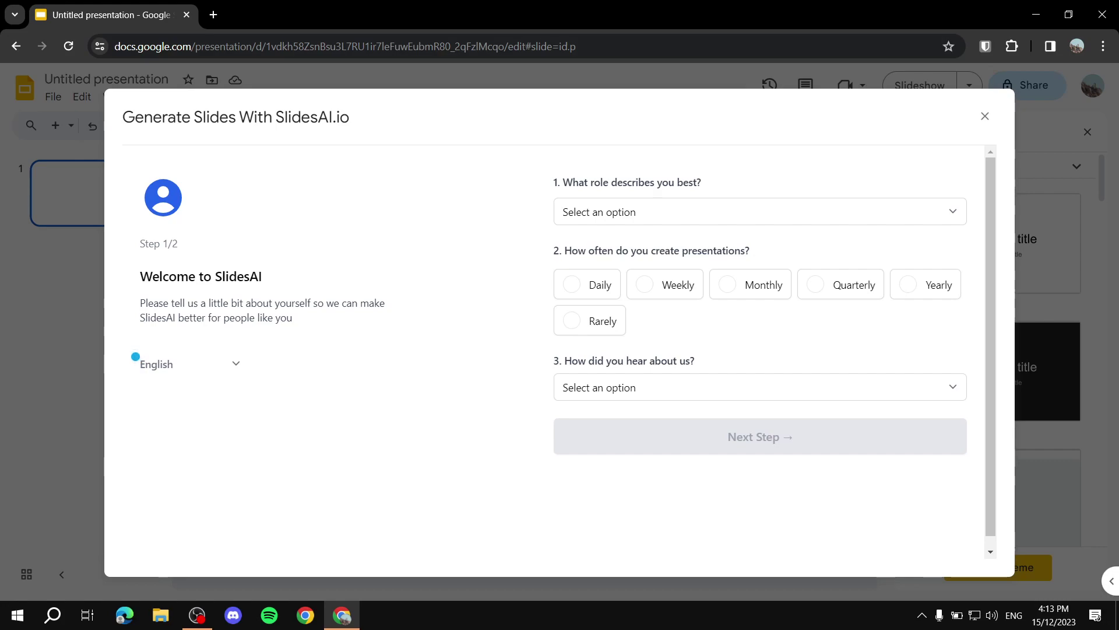
# Complete the welcome questionnaire with role Student, presentation frequency Rarely and source Friend / Colleague, and skip the invite code
pyautogui.click(759, 211)
pyautogui.press('Down')
pyautogui.press('Down')
pyautogui.press('Down')
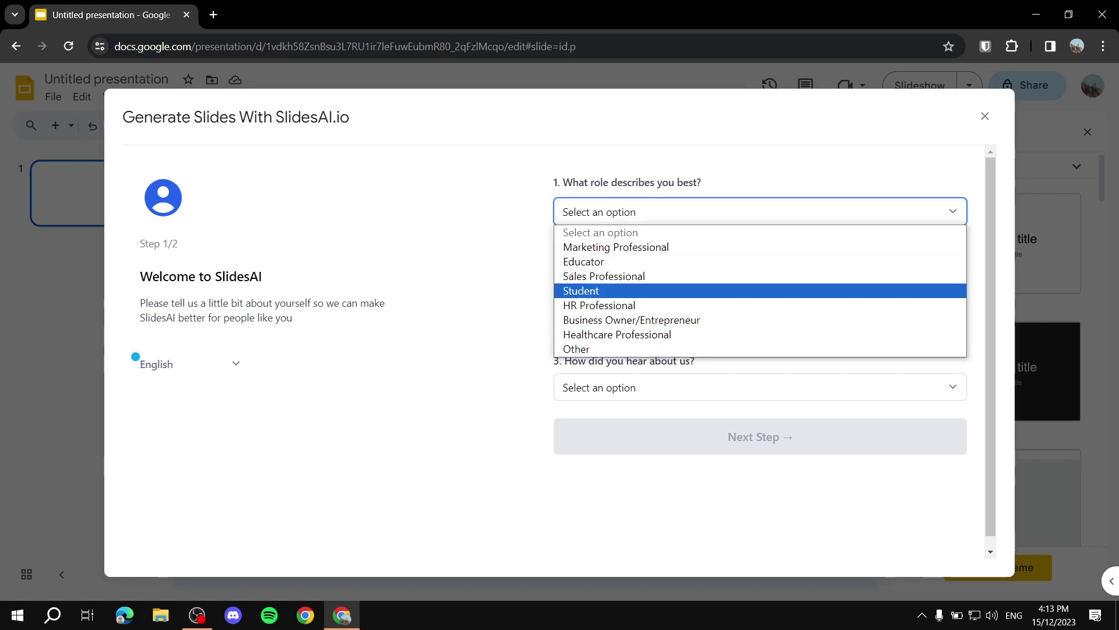
pyautogui.click(581, 290)
pyautogui.click(590, 320)
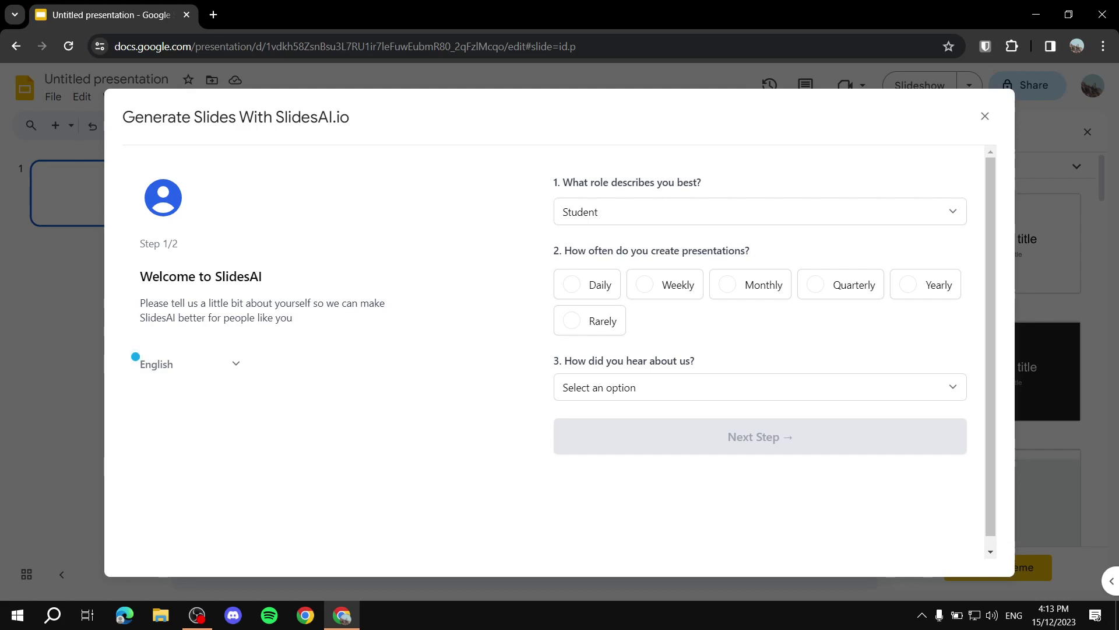
pyautogui.click(760, 387)
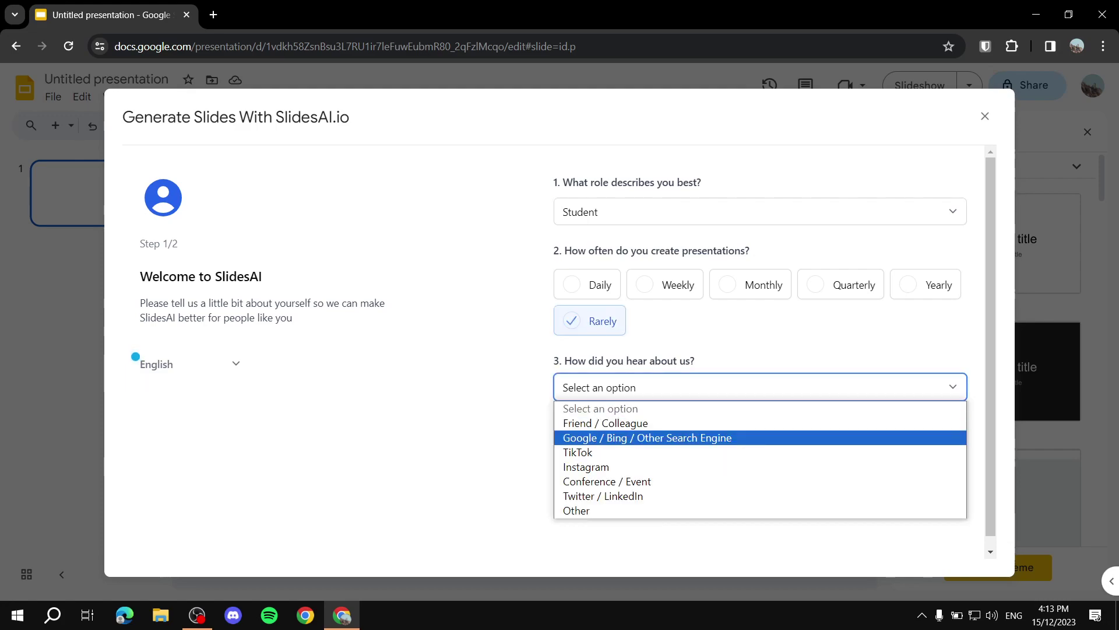
pyautogui.press('Return')
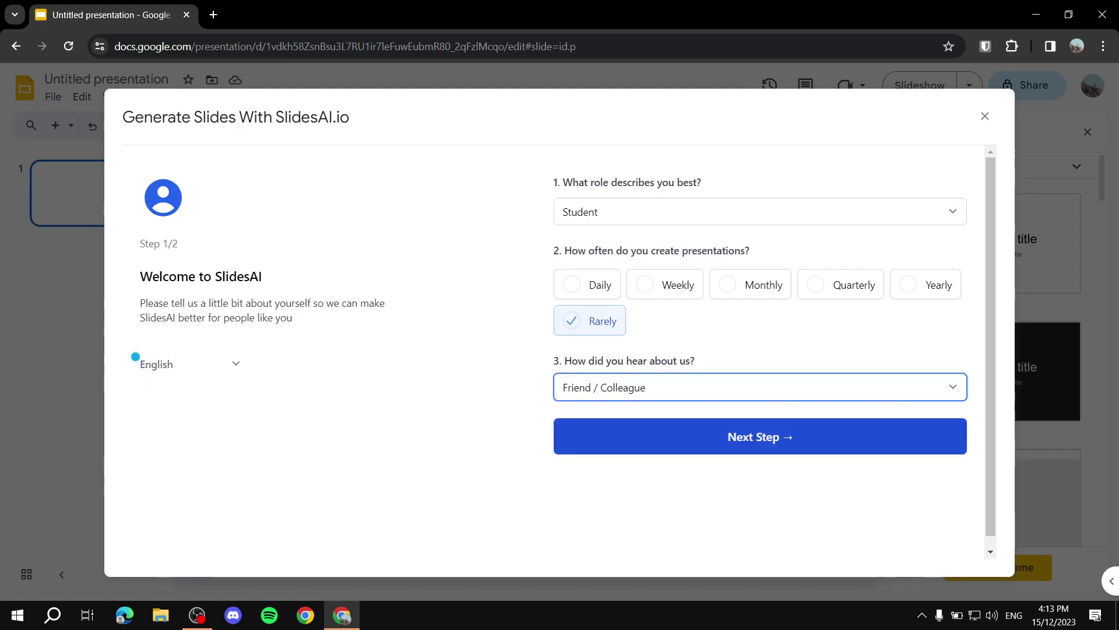
pyautogui.click(759, 436)
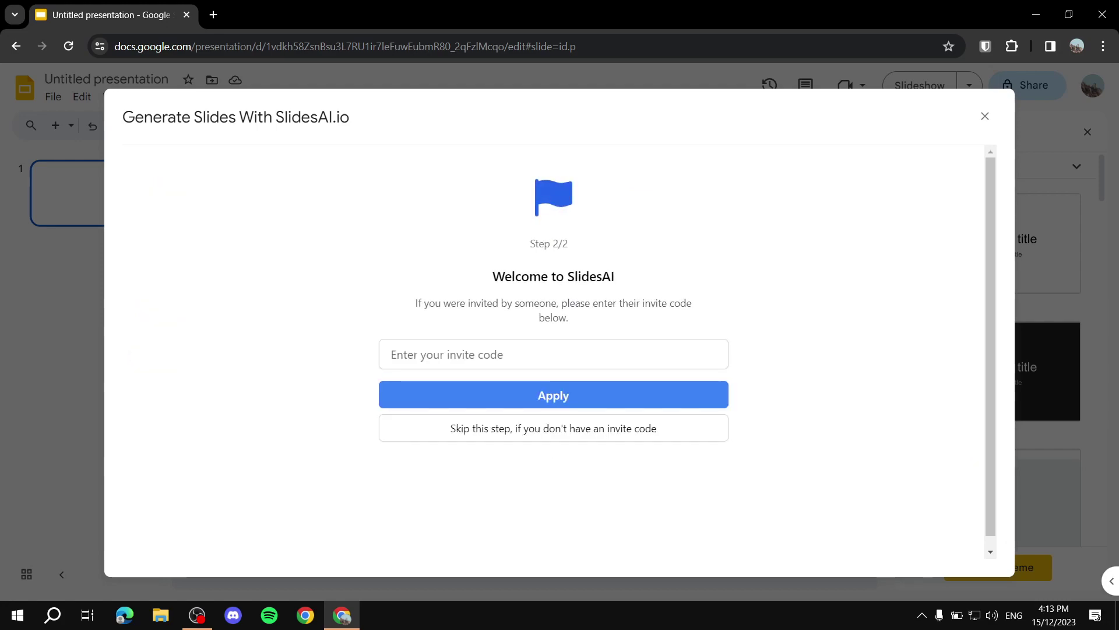
pyautogui.press('Tab')
pyautogui.press('Return')
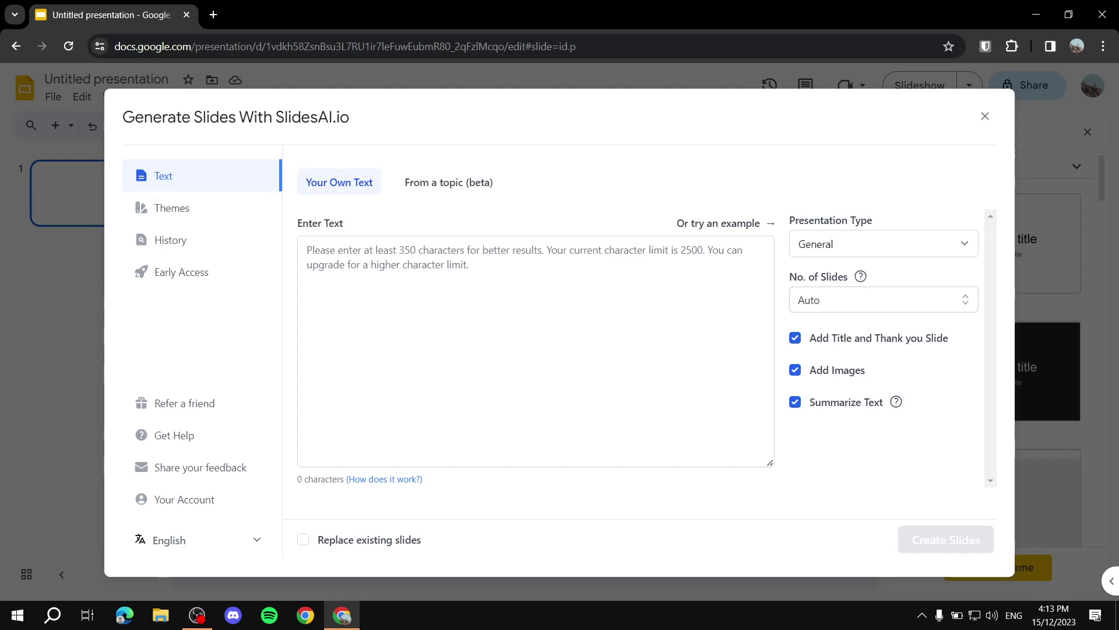
# Set the presentation type to Educational for the slides generated from custom text
pyautogui.click(307, 250)
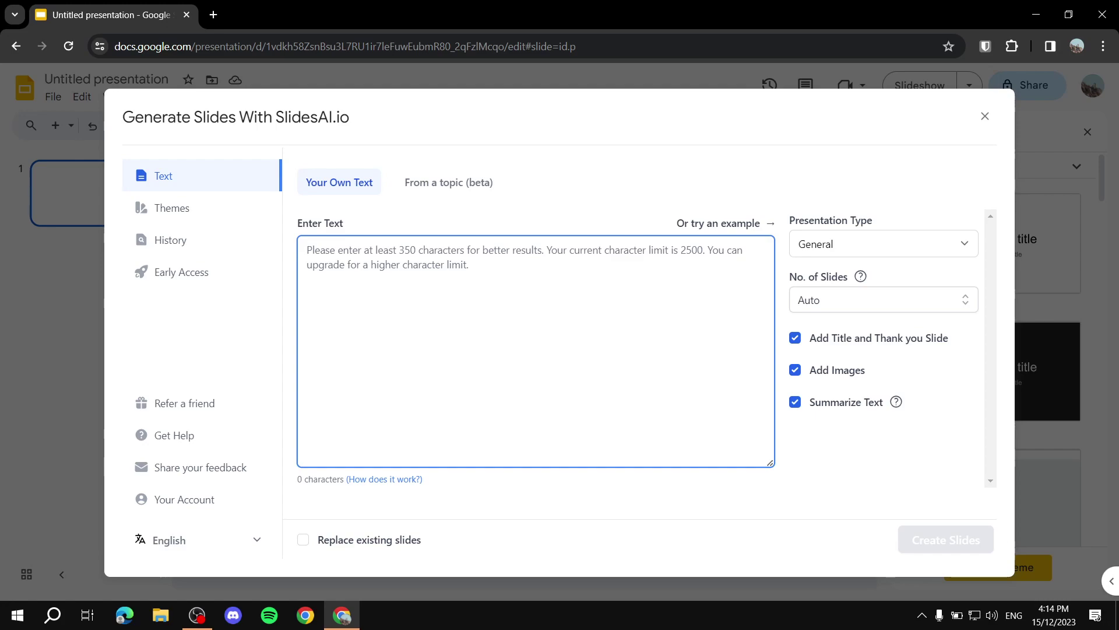
pyautogui.click(883, 244)
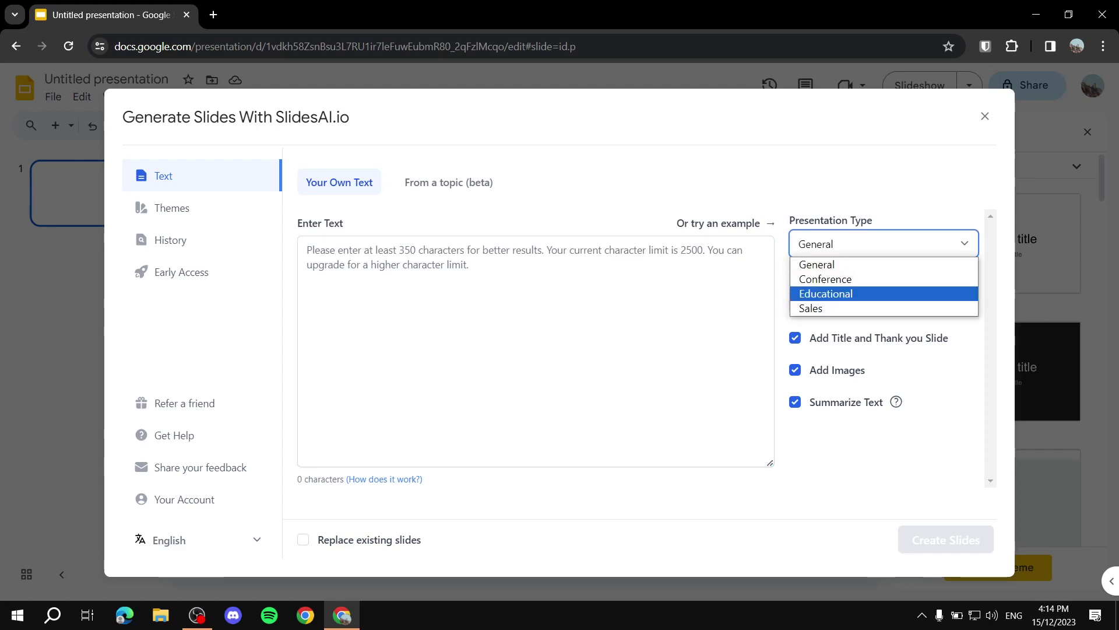
pyautogui.click(826, 293)
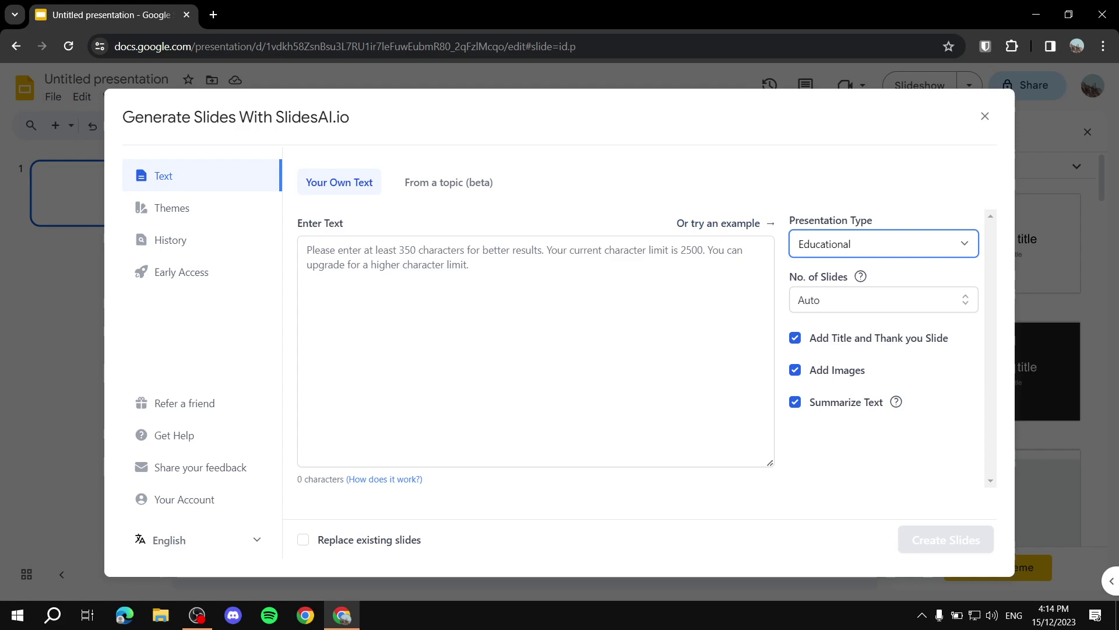
# Review the choices for the number of slides, keeping Auto, and read the explanation of the Summarize Text option
pyautogui.click(882, 300)
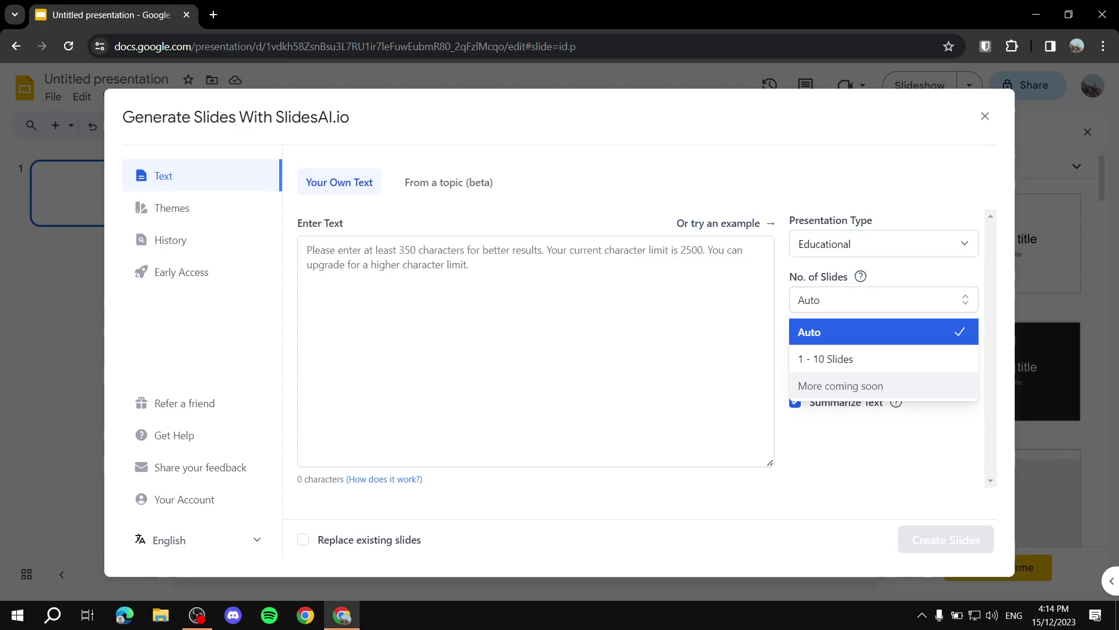
pyautogui.press('Down')
pyautogui.press('Up')
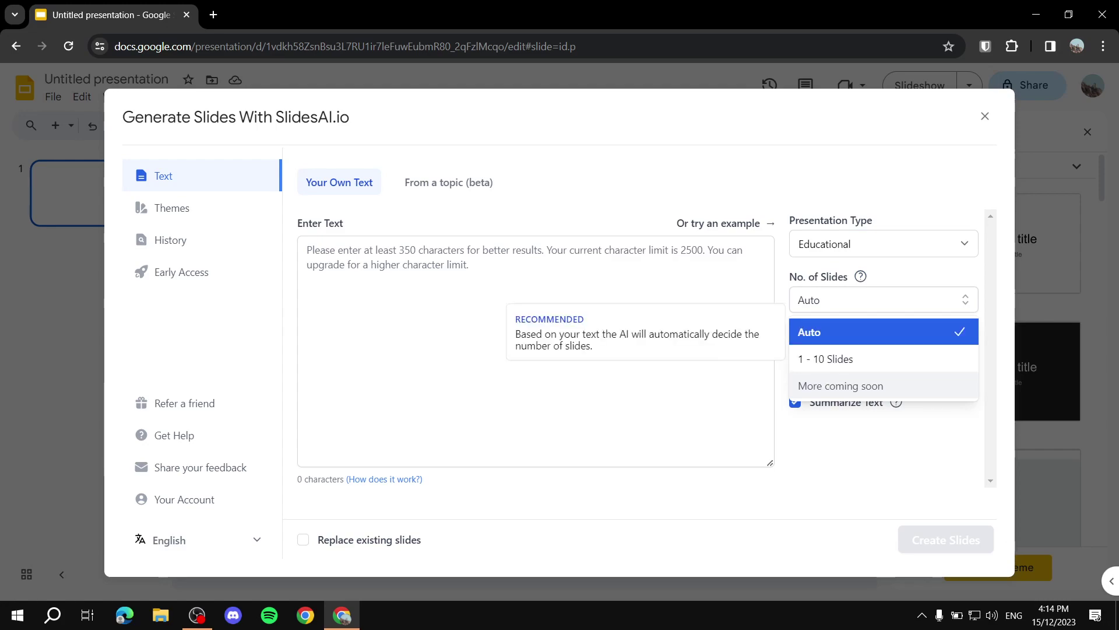
pyautogui.press('Down')
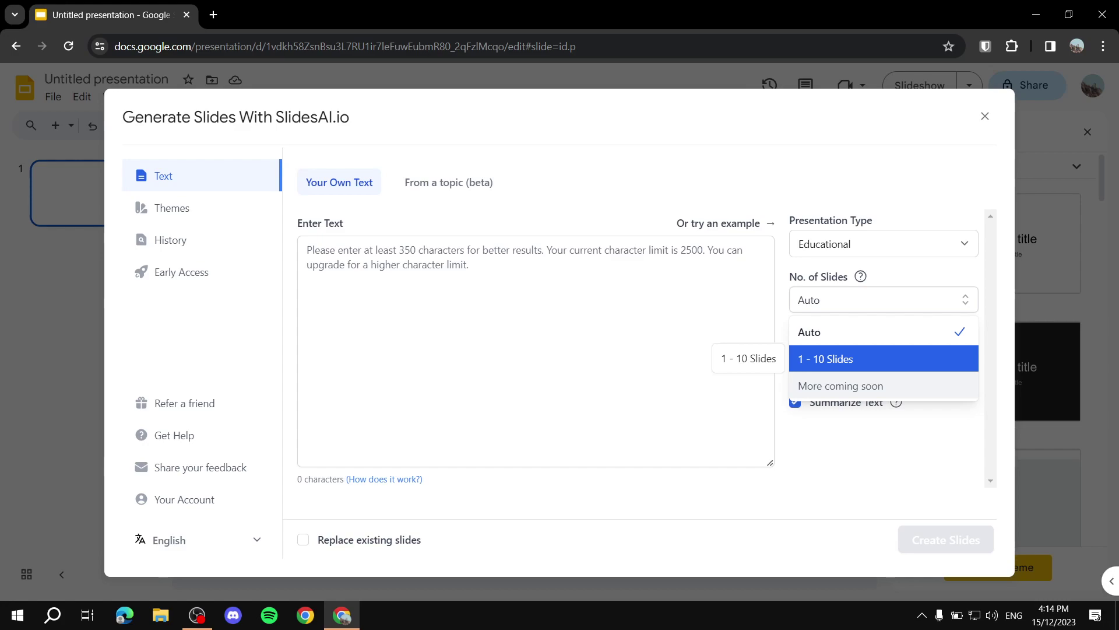
pyautogui.press('Up')
pyautogui.press('Escape')
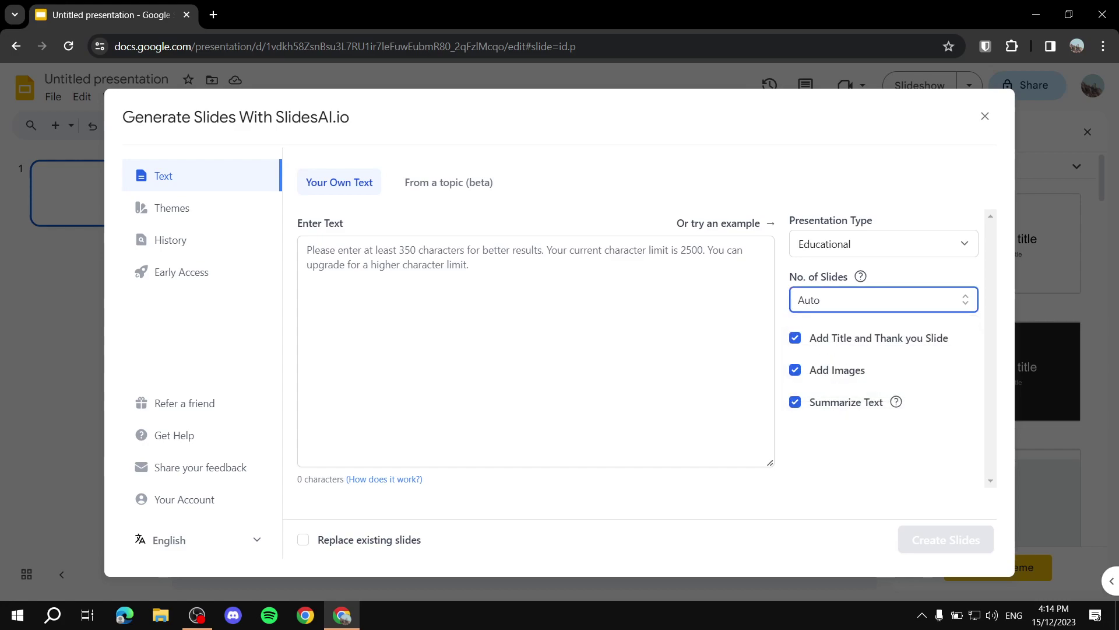
pyautogui.click(882, 299)
pyautogui.press('Escape')
pyautogui.moveTo(896, 402)
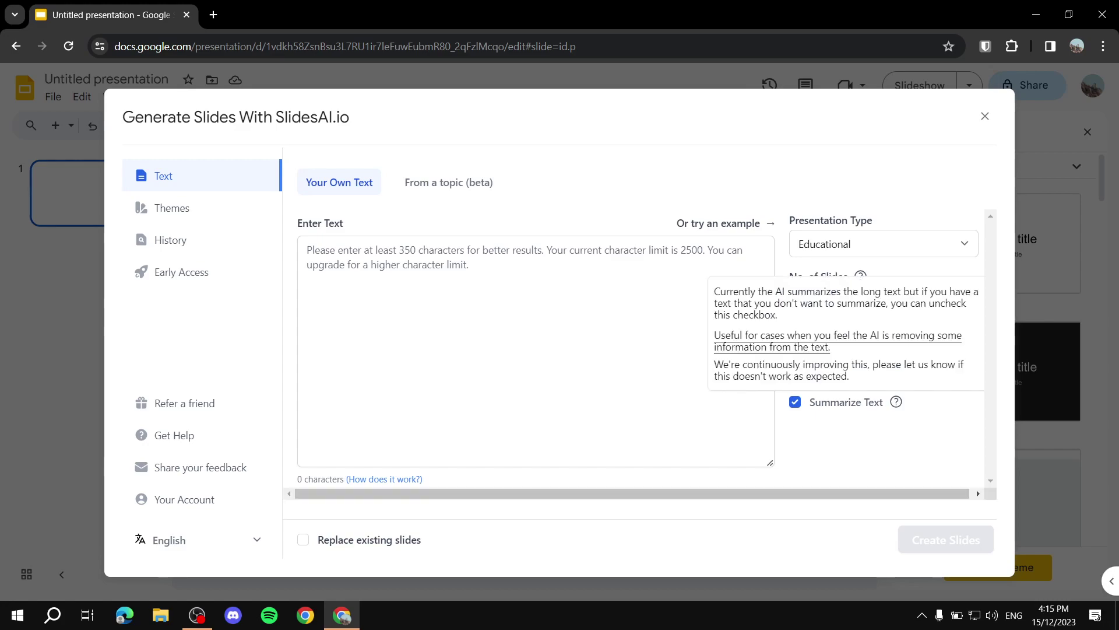
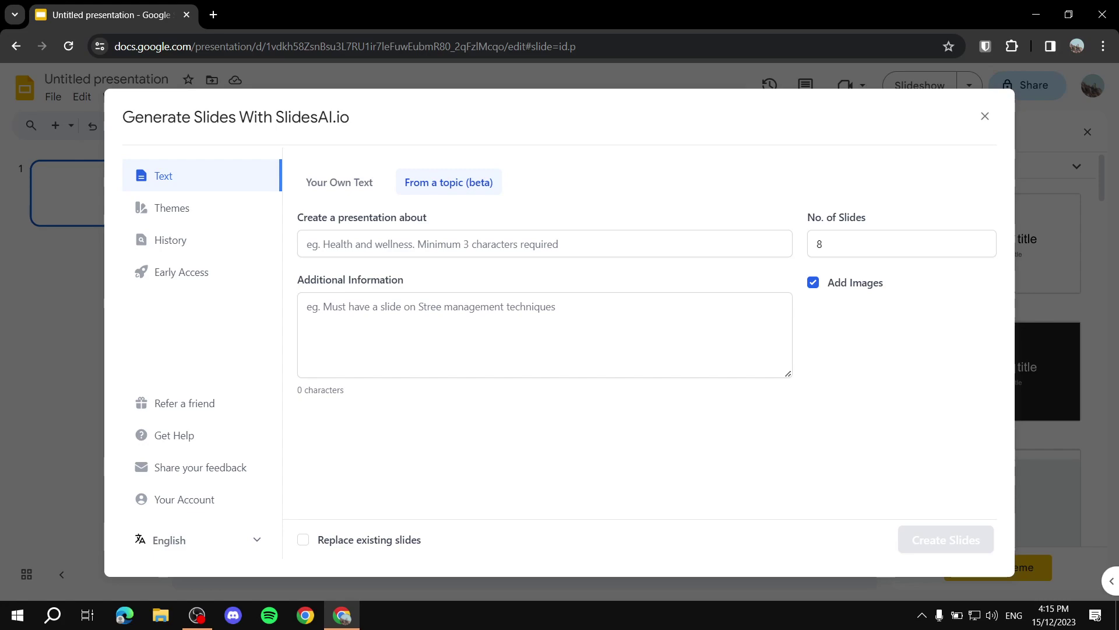
# Enter "Details about our planets" as the presentation topic and leave the additional information empty
pyautogui.click(307, 244)
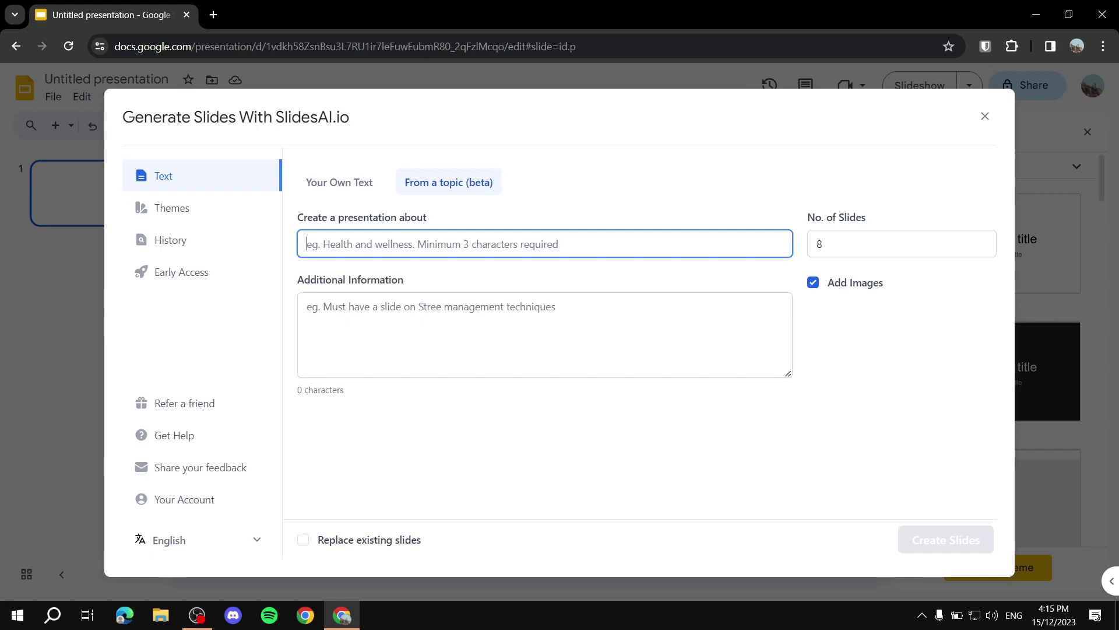
pyautogui.write('Type')
pyautogui.press('BackSpace')
pyautogui.press('BackSpace')
pyautogui.press('BackSpace')
pyautogui.press('BackSpace')
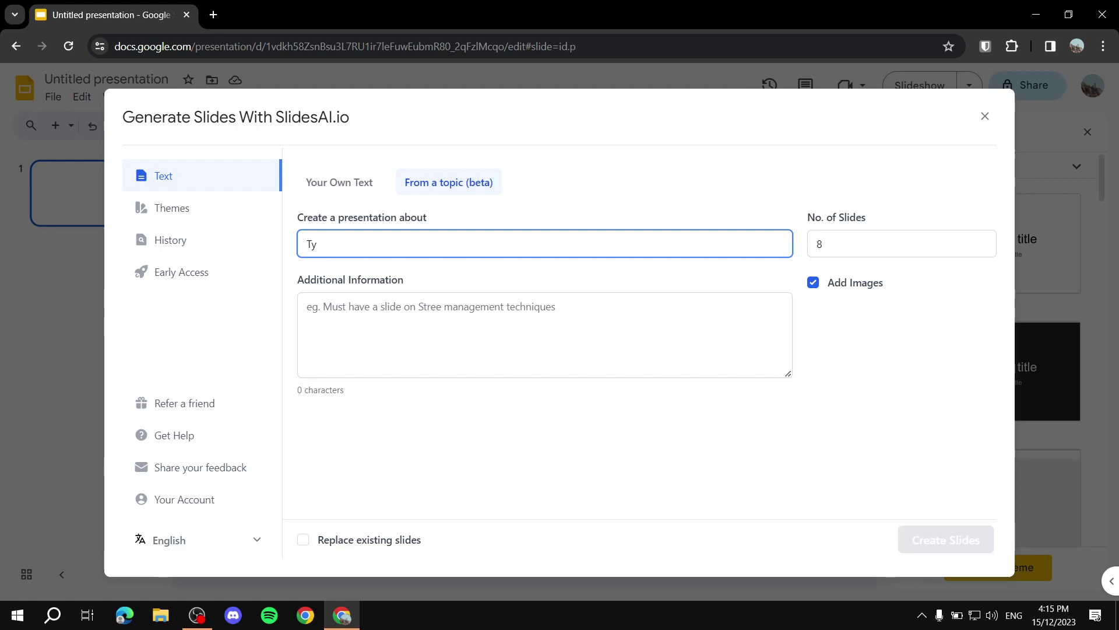
pyautogui.write('Details')
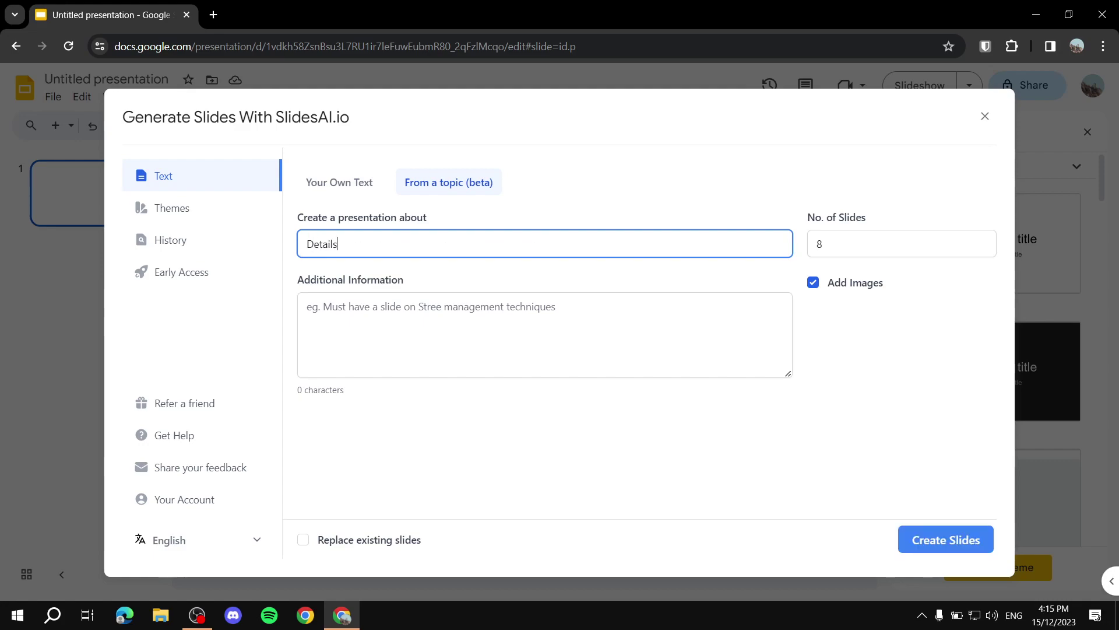
pyautogui.write(' about our planets')
pyautogui.click(308, 306)
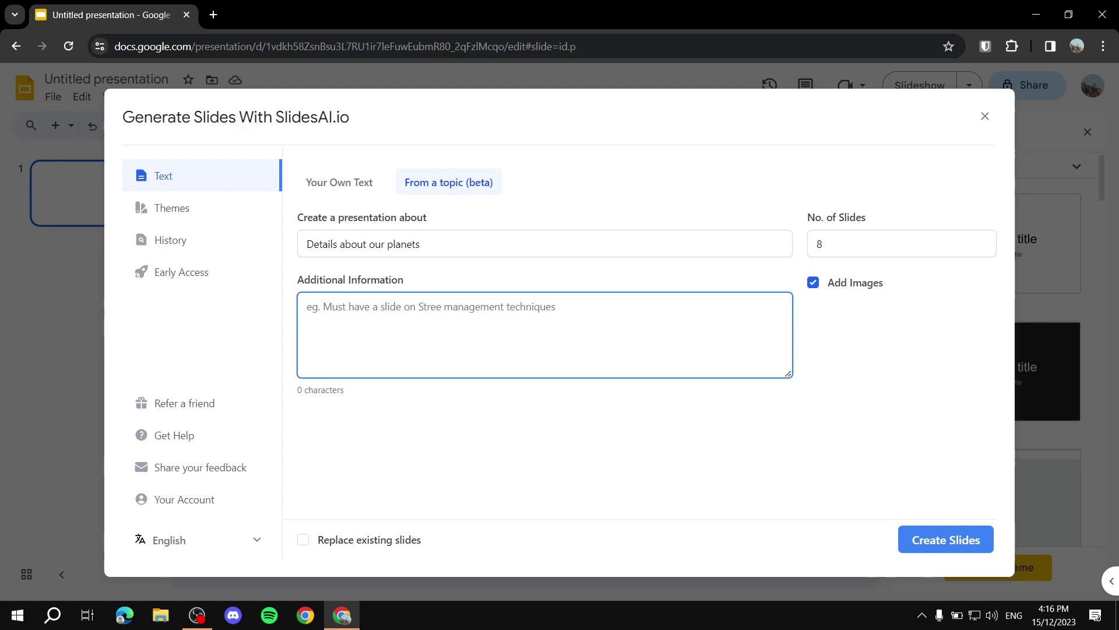
# Set the number of slides to 6 and enable replacing the existing slides
pyautogui.click(822, 244)
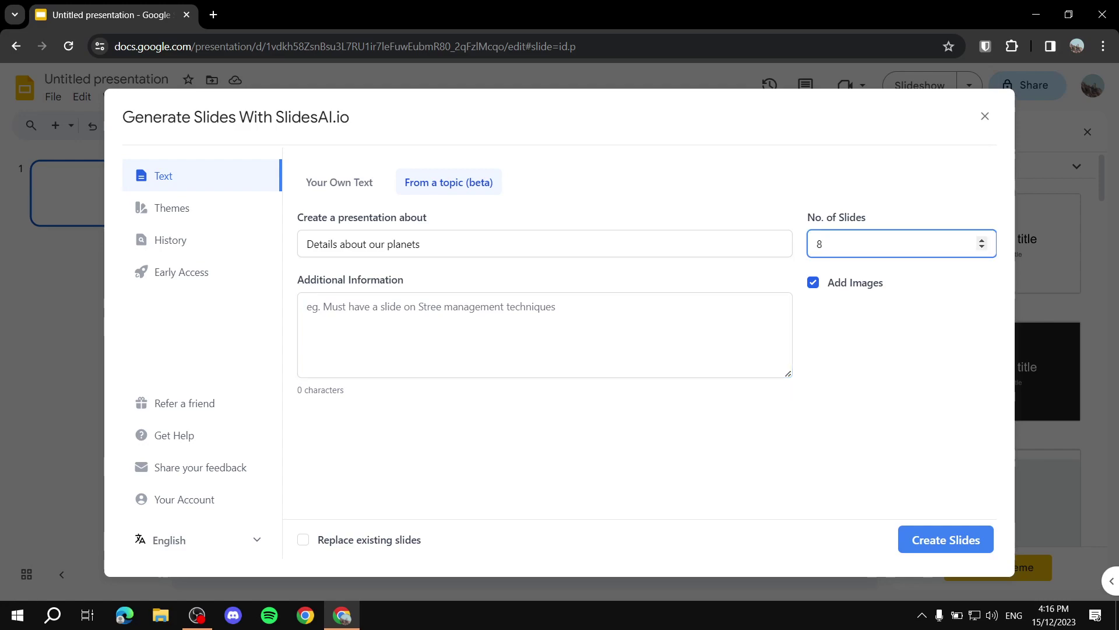
pyautogui.hotkey('ctrl', 'a')
pyautogui.write('6')
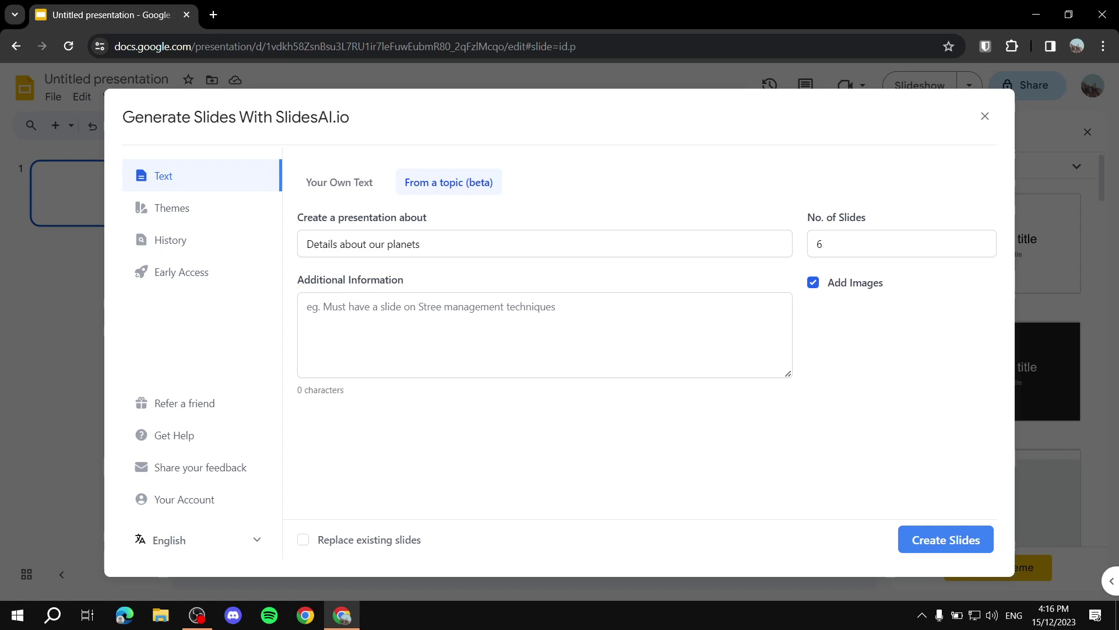
pyautogui.click(304, 539)
# Select the Blue Opulence theme for the generated slides
pyautogui.click(171, 208)
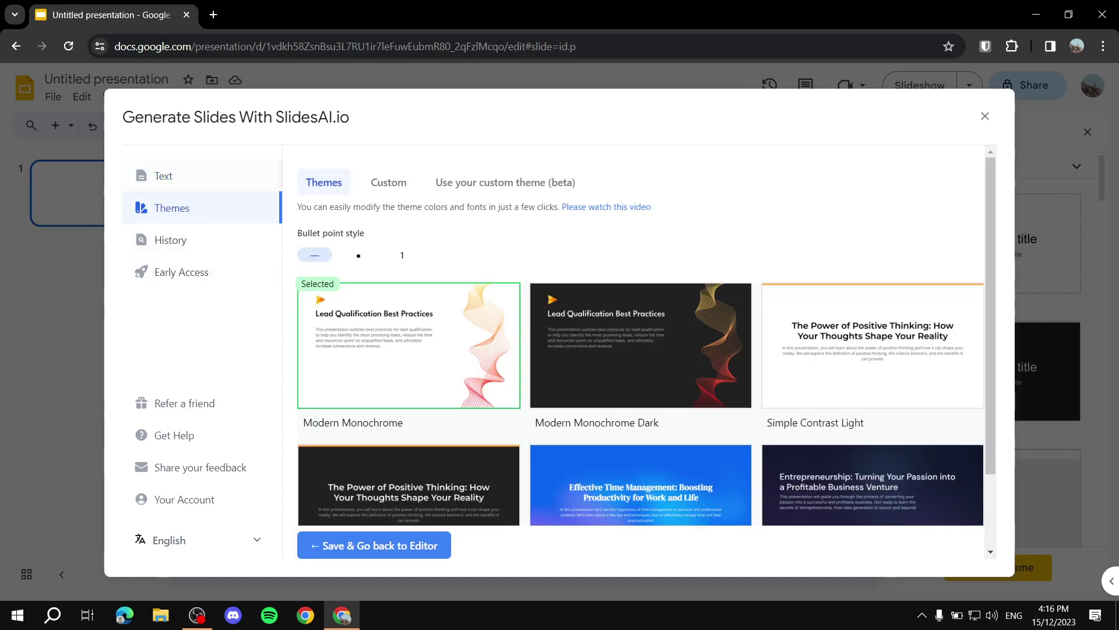
pyautogui.scroll(-1, 640, 338)
pyautogui.scroll(-2, 641, 338)
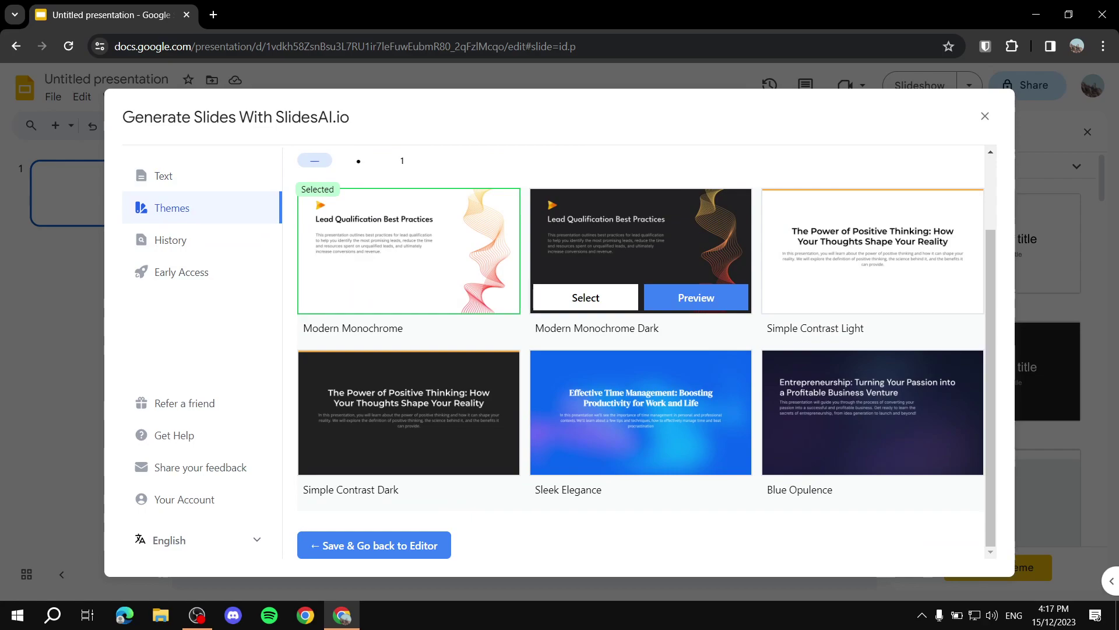
pyautogui.moveTo(872, 419)
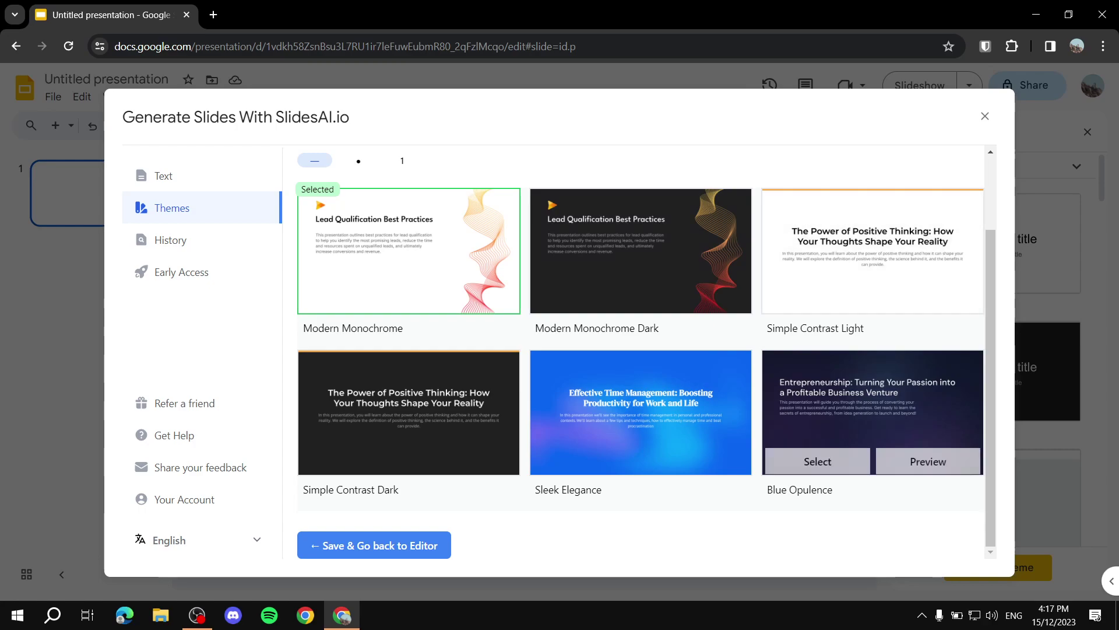
pyautogui.click(817, 461)
pyautogui.scroll(2, 817, 461)
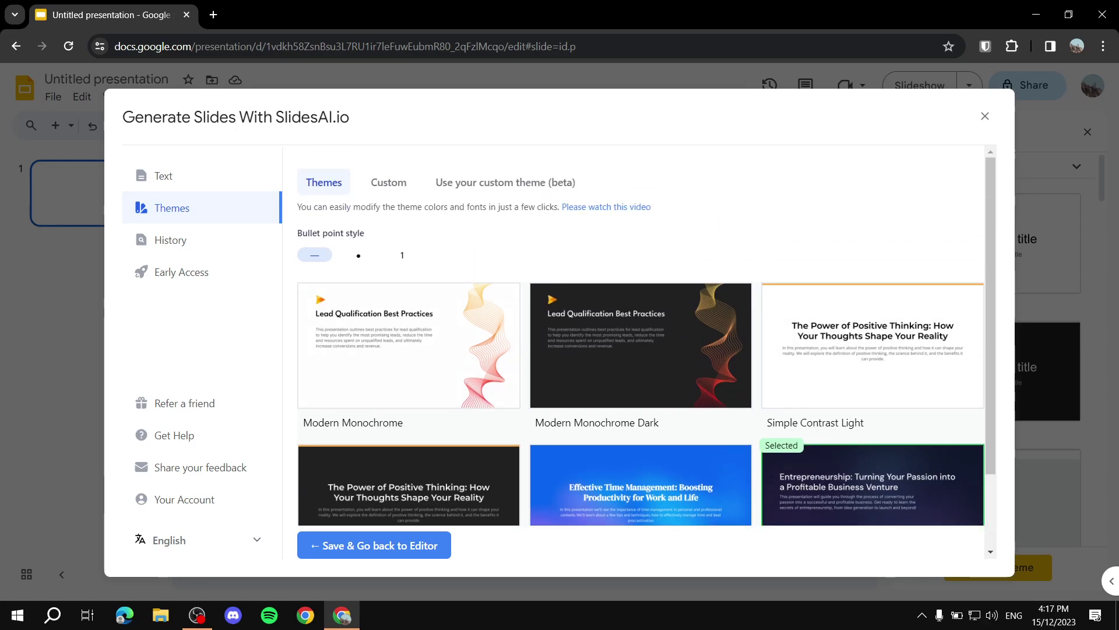
# Look over the custom theme options and set the bullet point style of the ready-made themes to round dots
pyautogui.click(388, 182)
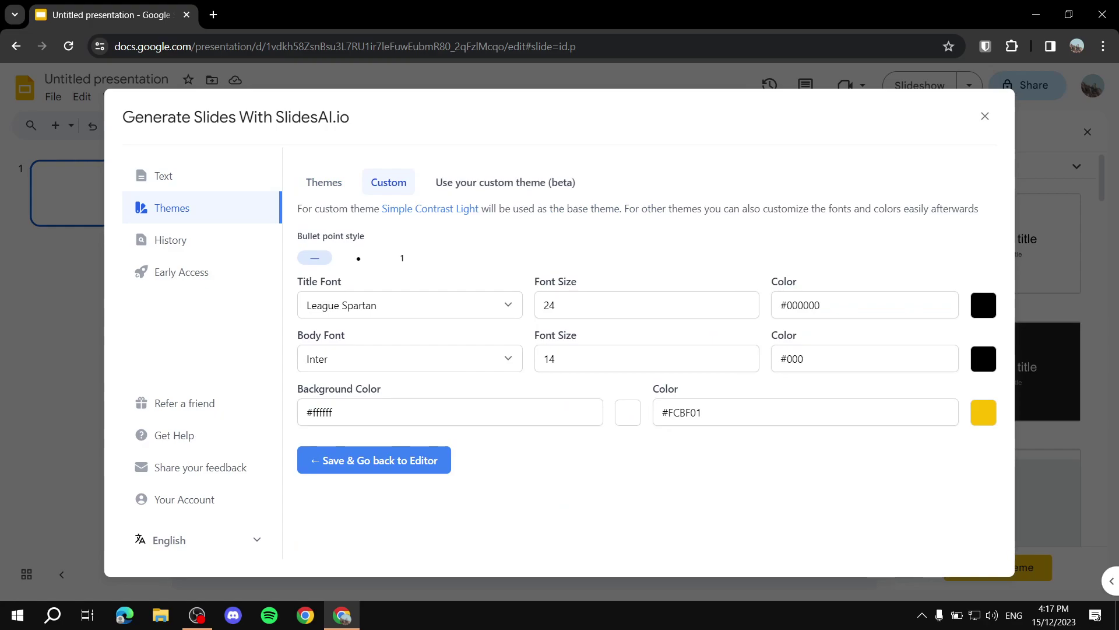
pyautogui.click(505, 181)
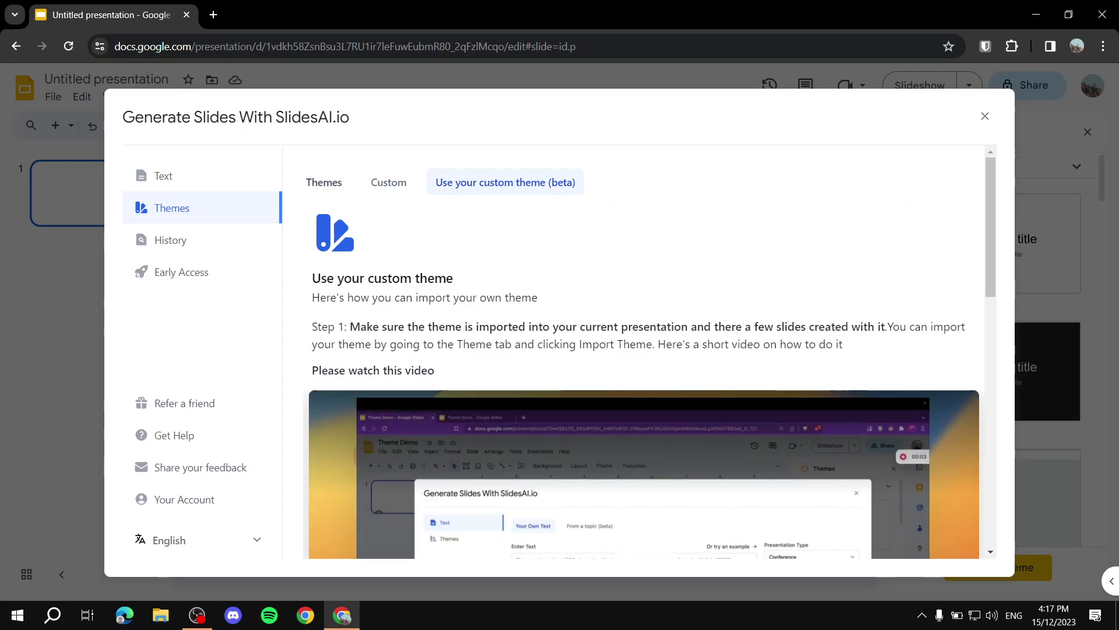
pyautogui.click(323, 182)
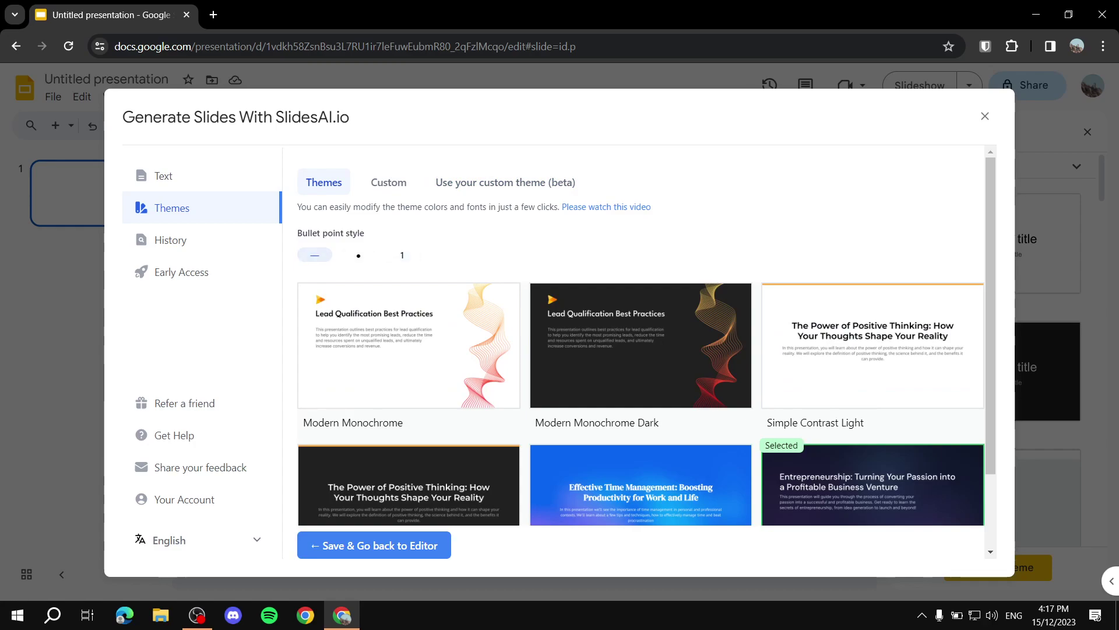
pyautogui.click(358, 255)
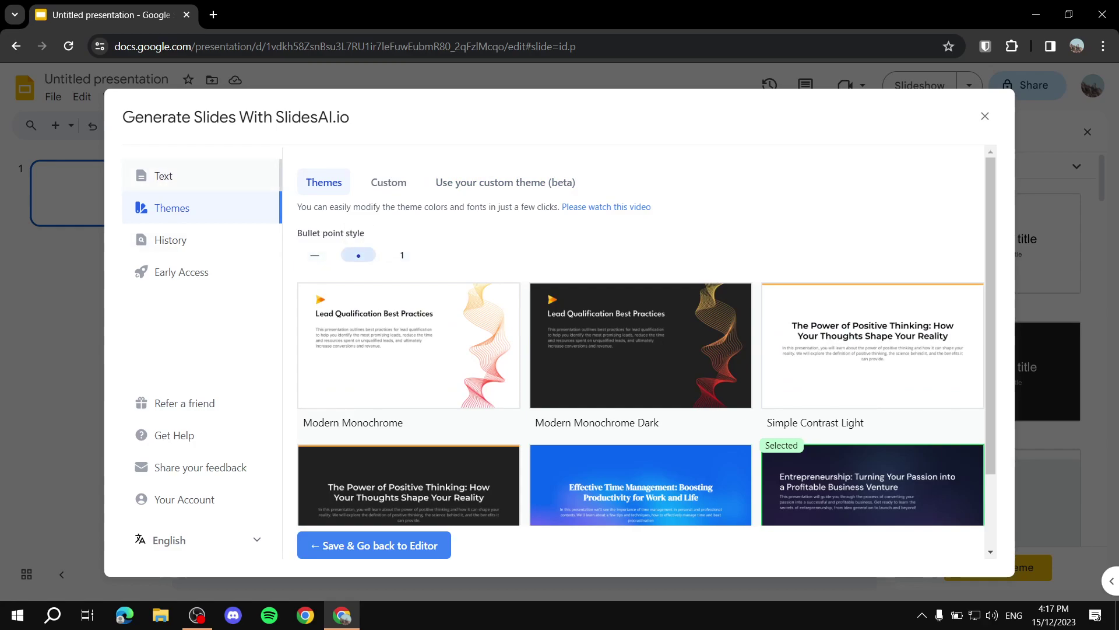
# Create the slides from the entered topic and close the generation dialog
pyautogui.click(164, 175)
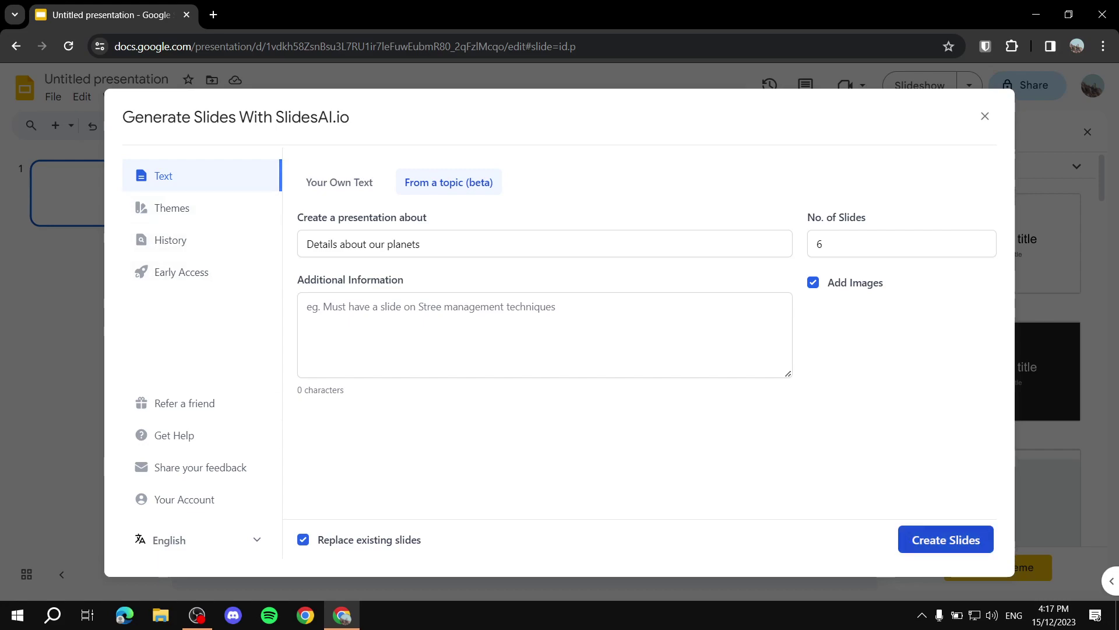
pyautogui.click(944, 539)
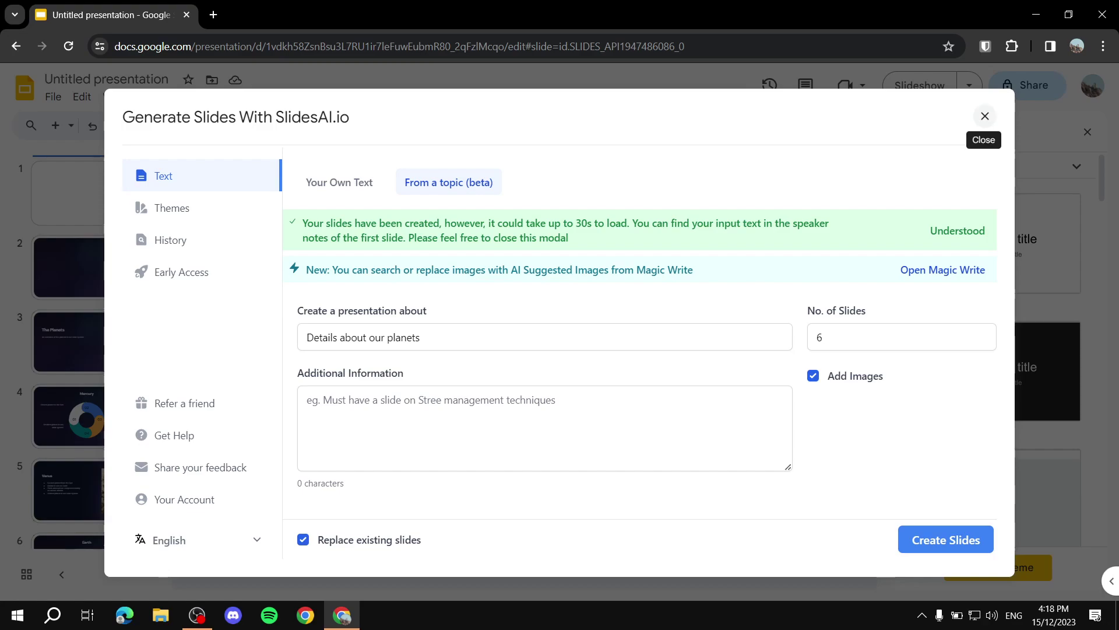
pyautogui.click(986, 116)
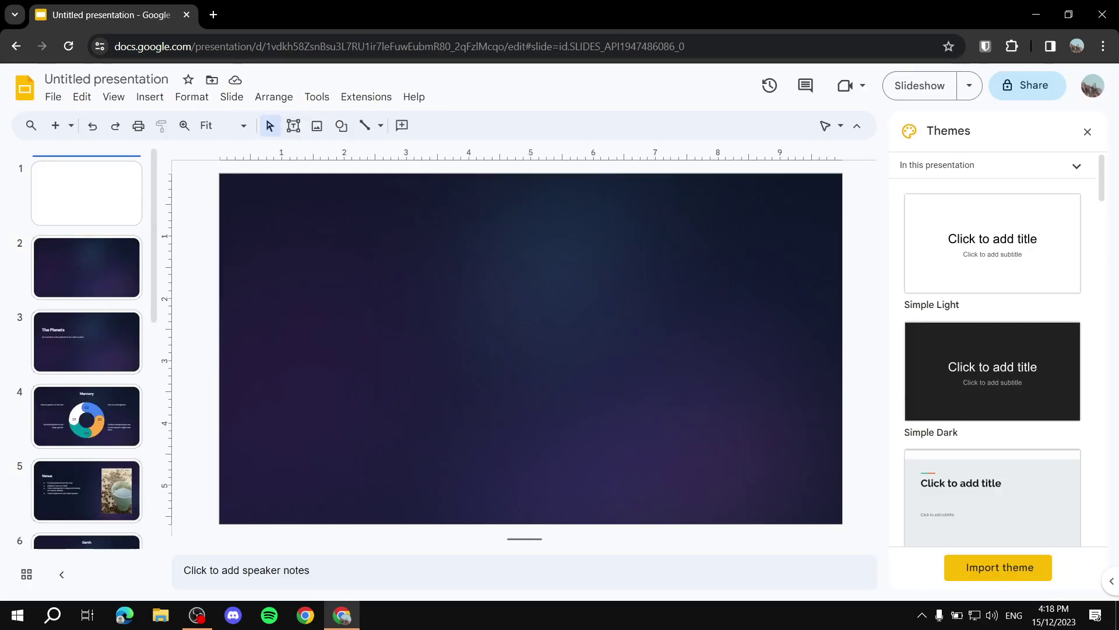